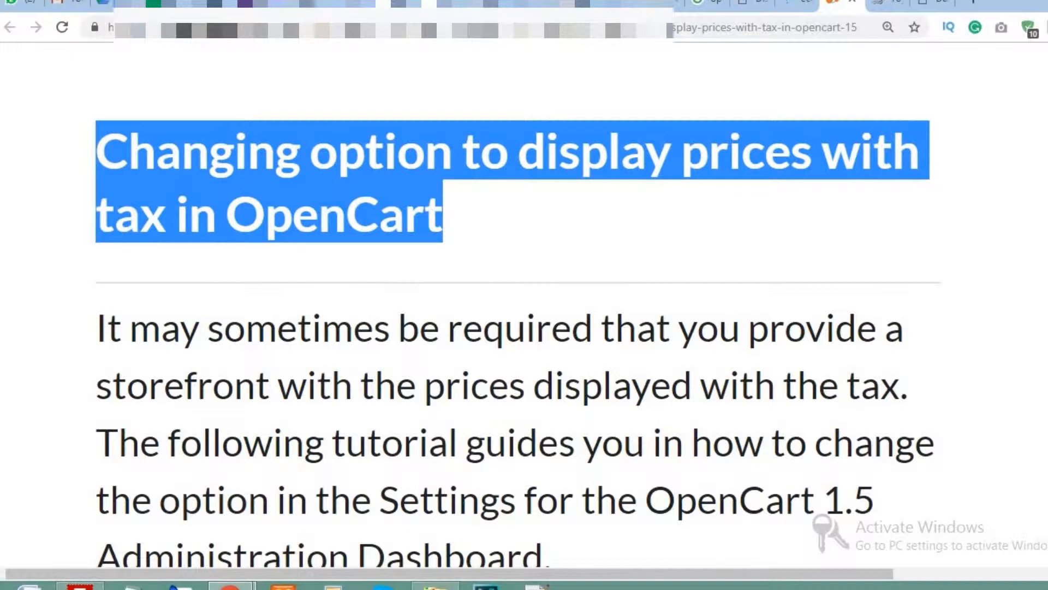
# Read the article's introductory paragraph about displaying storefront prices with tax in OpenCart.
pyautogui.click(987, 339)
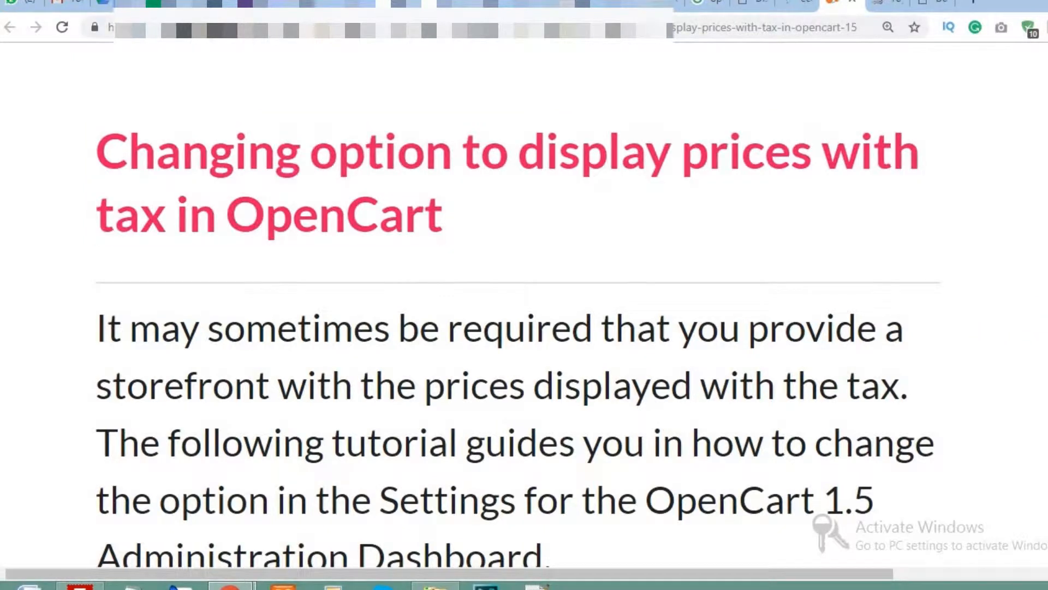
pyautogui.scroll(-4, 519, 327)
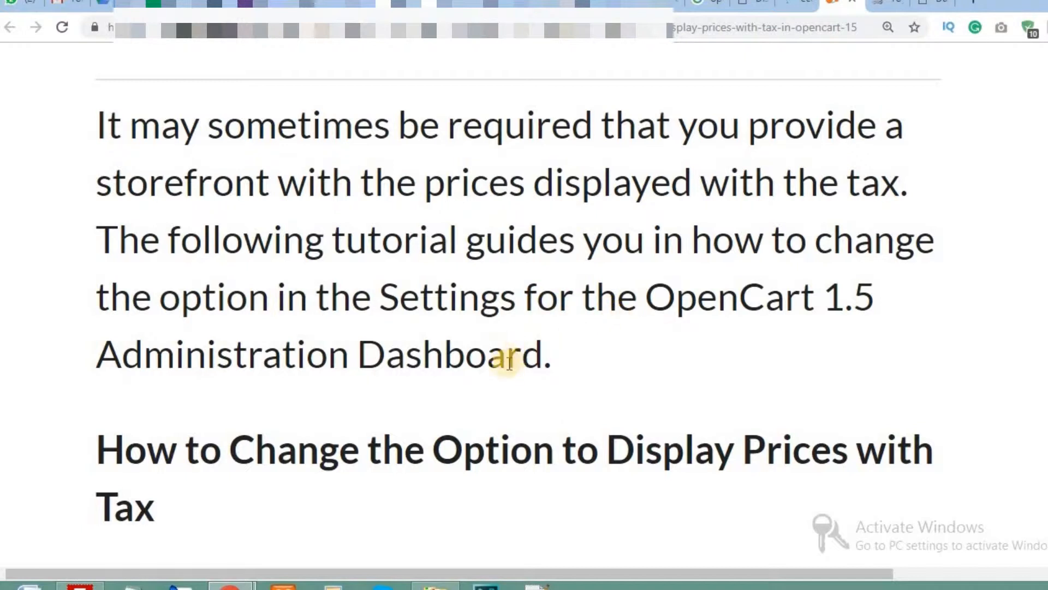
pyautogui.moveTo(515, 354); pyautogui.dragTo(97, 127)
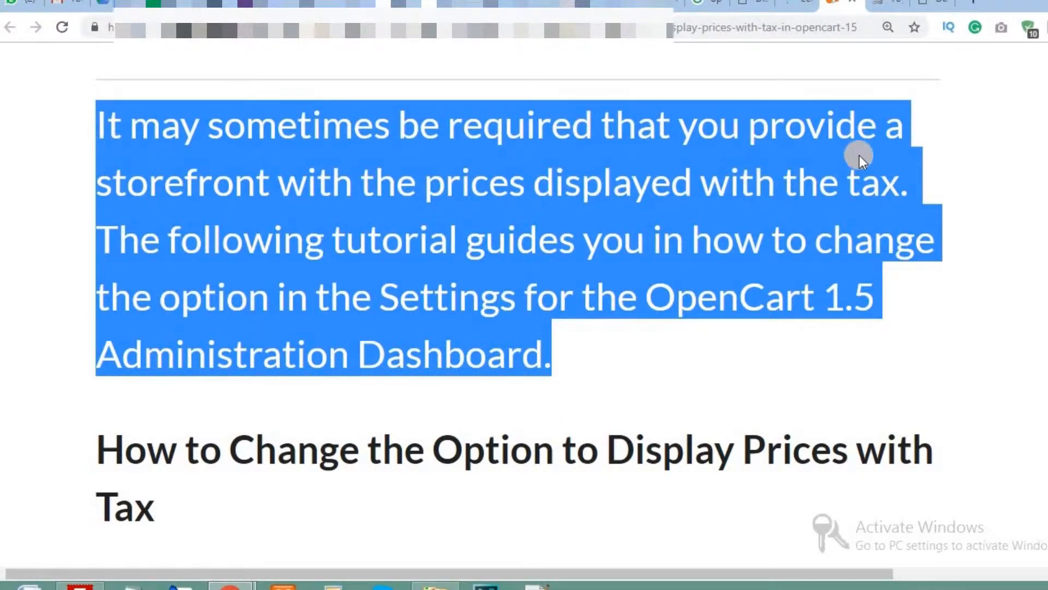
# Switch to the toy store's site and open the Tyrannosaurus Rex hand puppet from the featured trending products.
pyautogui.click(878, 6)
pyautogui.scroll(-8, 486, 236)
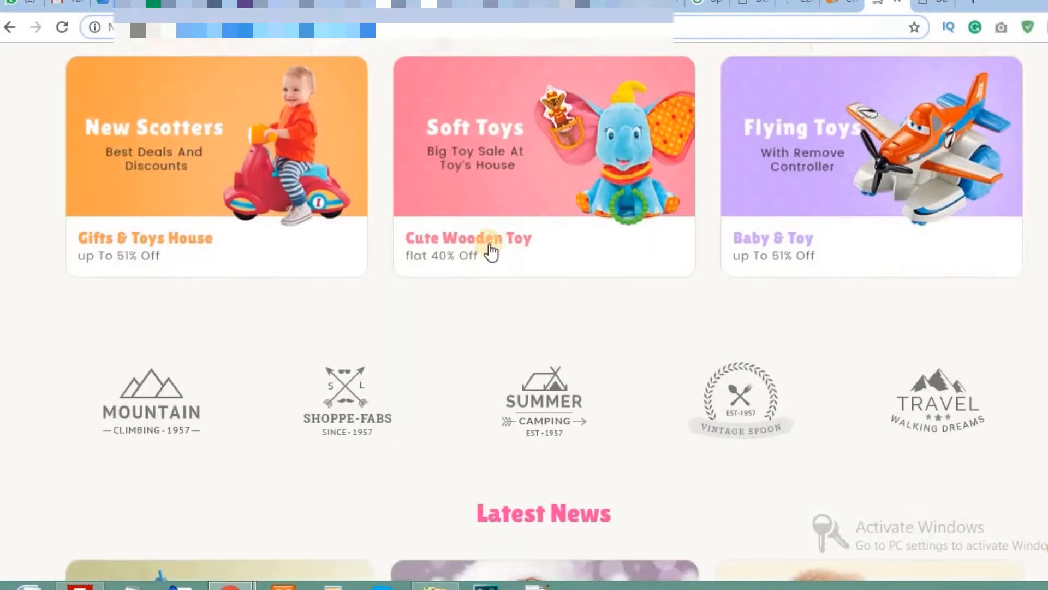
pyautogui.scroll(-4, 492, 253)
pyautogui.scroll(10, 498, 267)
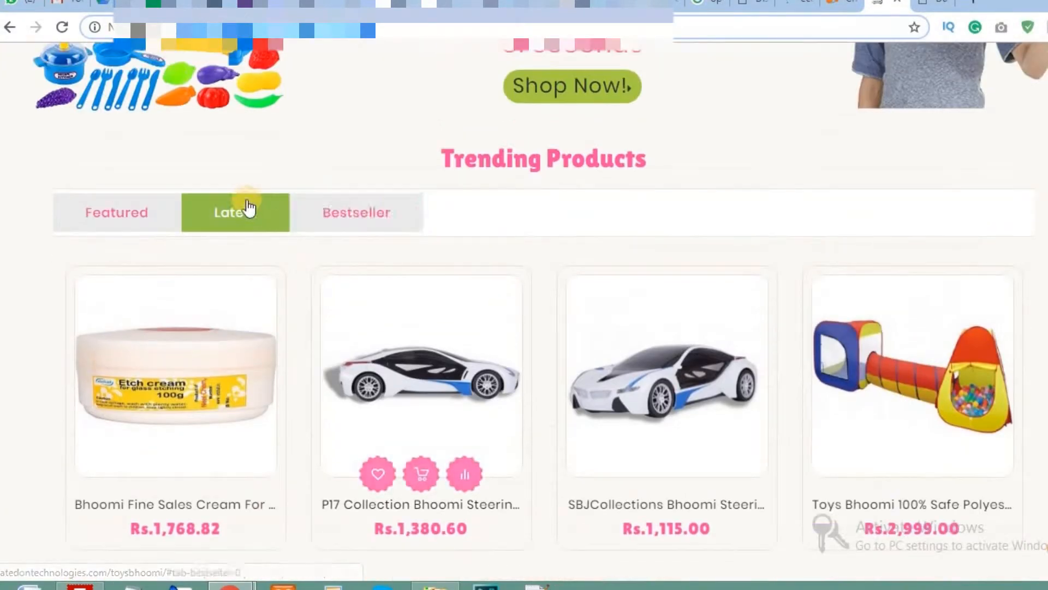
pyautogui.click(338, 210)
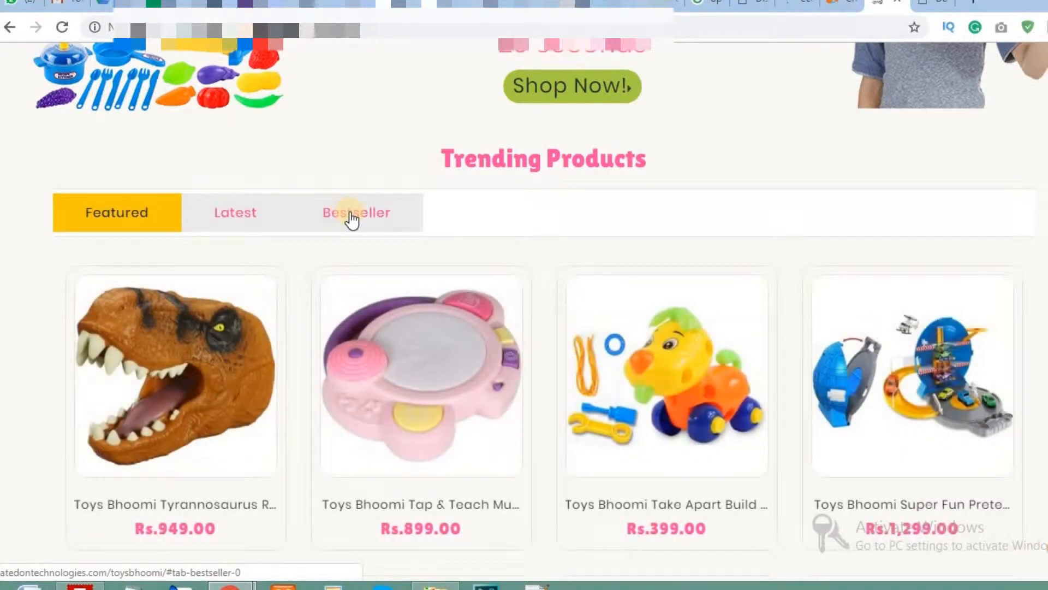
pyautogui.click(203, 352)
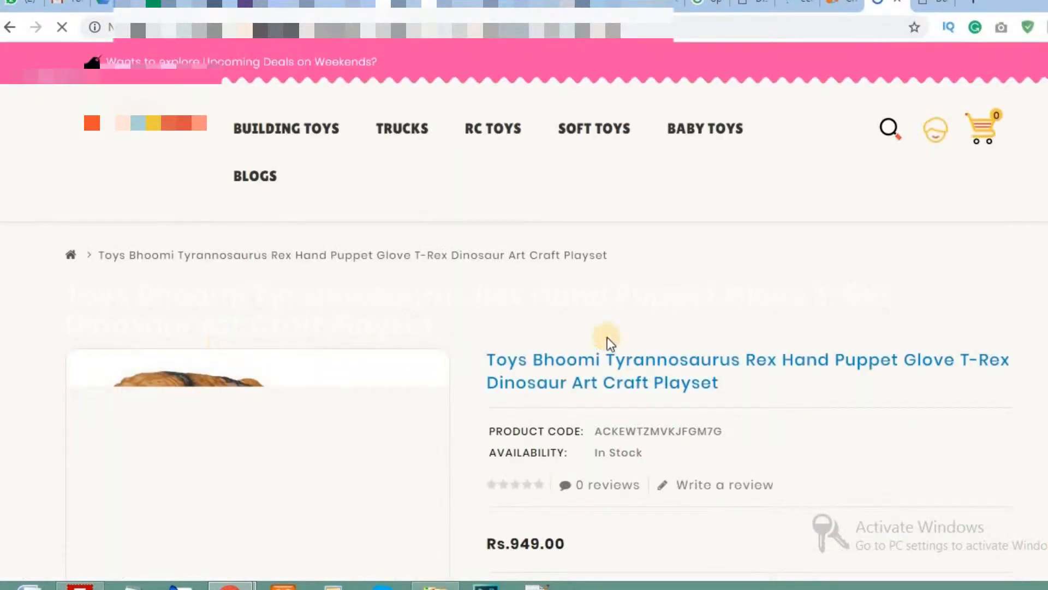
# Check the product's displayed price and copy "Tyrannosaurus Rex Hand Puppet" from its title.
pyautogui.scroll(-5, 644, 321)
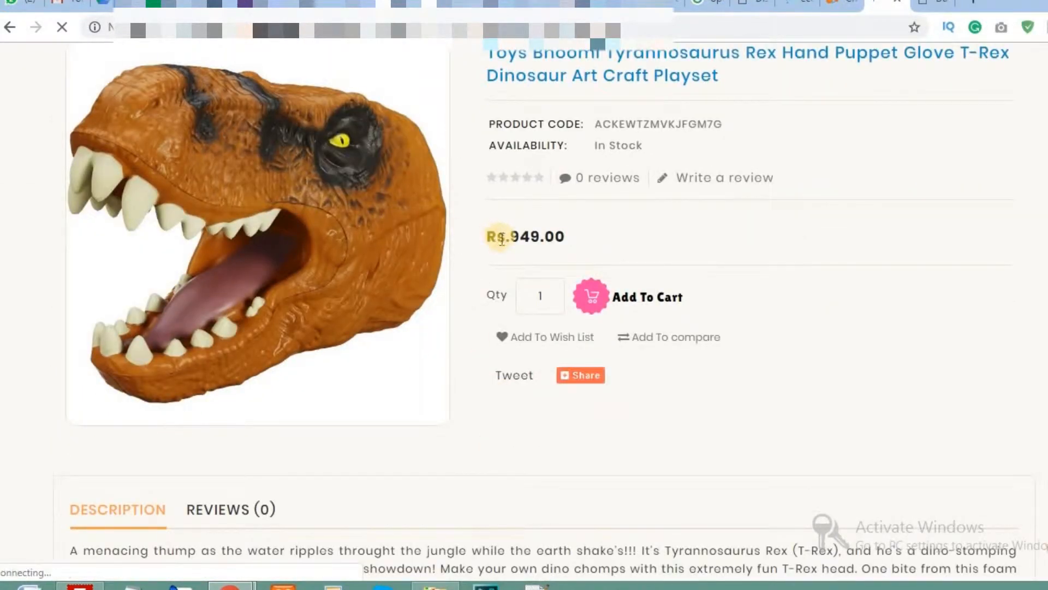
pyautogui.moveTo(502, 240); pyautogui.dragTo(571, 235)
pyautogui.scroll(3, 590, 224)
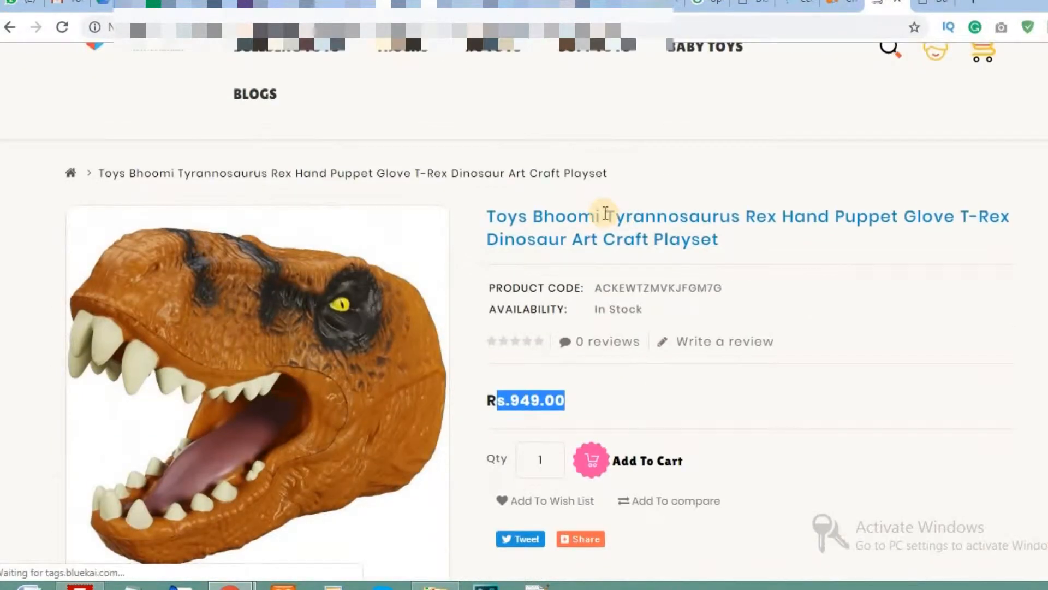
pyautogui.moveTo(606, 216); pyautogui.dragTo(900, 217)
pyautogui.hotkey('ctrl', 'c')
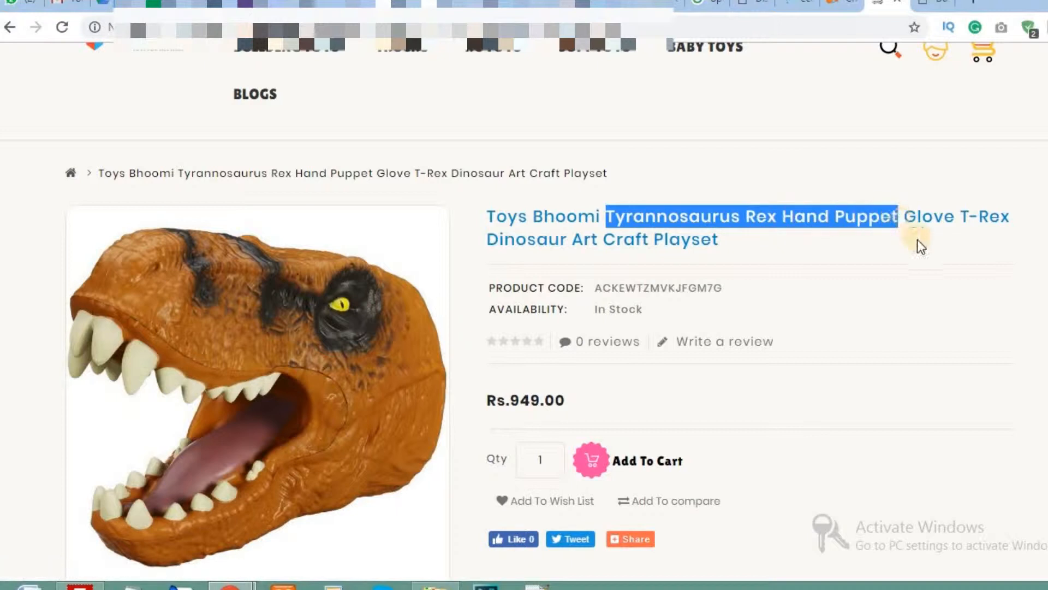
# Switch to the OpenCart admin and filter the catalog's product list by the copied Tyrannosaurus Rex Hand Puppet name.
pyautogui.click(925, 6)
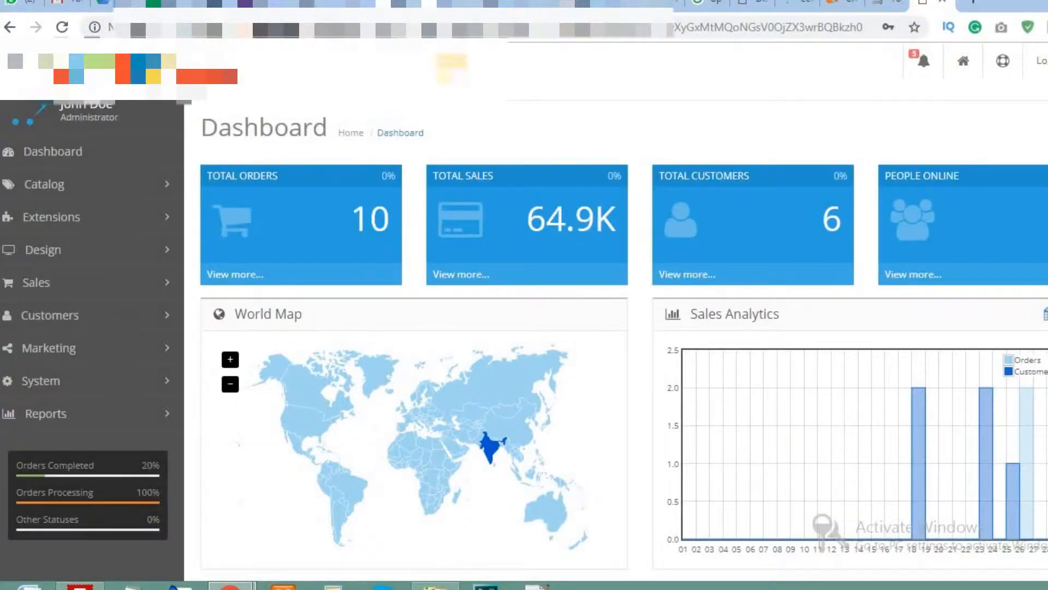
pyautogui.click(64, 183)
pyautogui.click(49, 253)
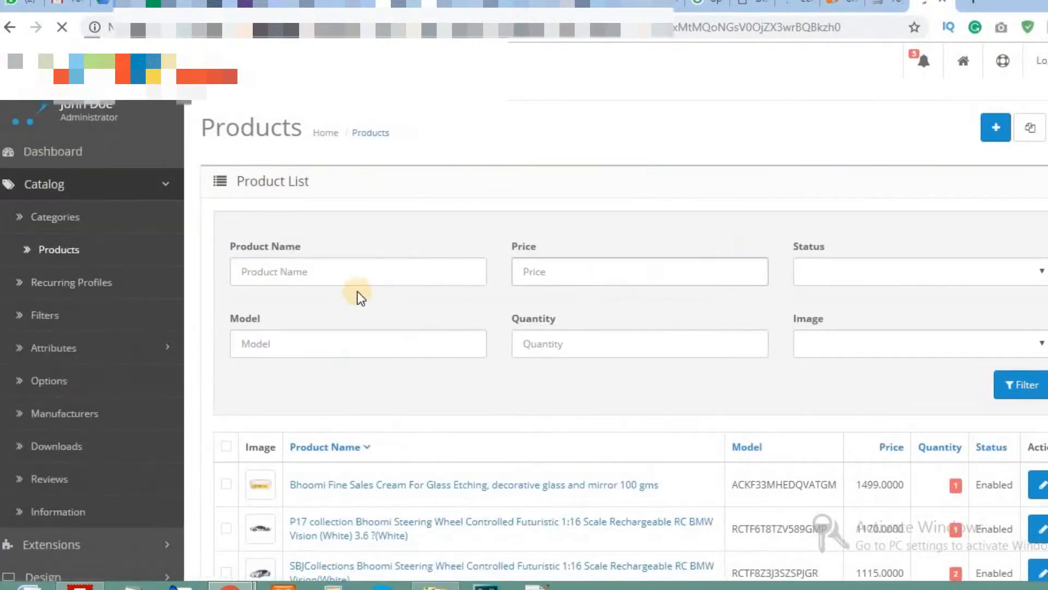
pyautogui.click(397, 279)
pyautogui.hotkey('ctrl', 'v')
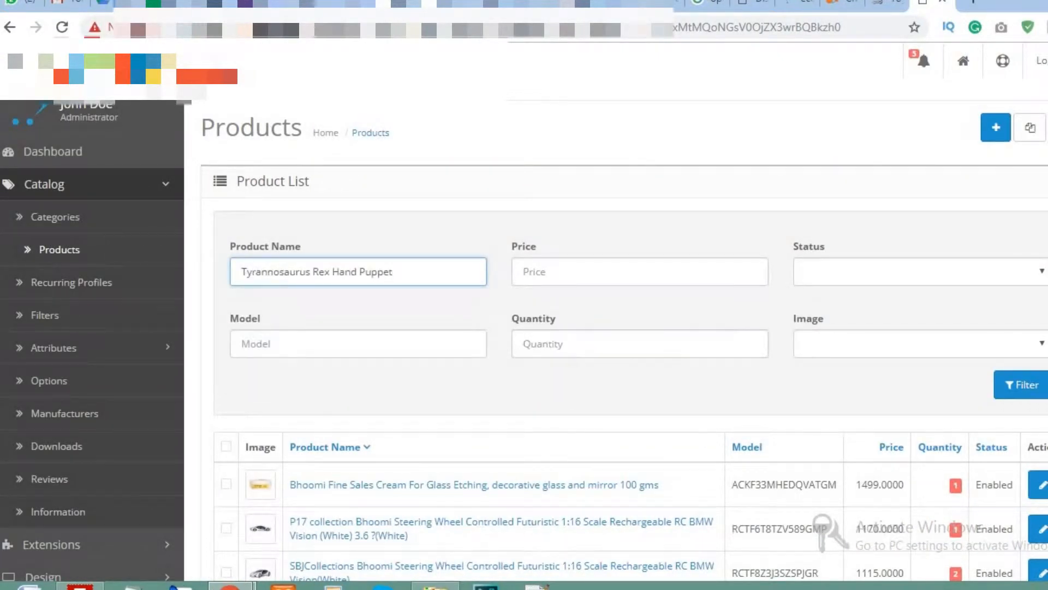
pyautogui.click(1021, 386)
pyautogui.click(1007, 382)
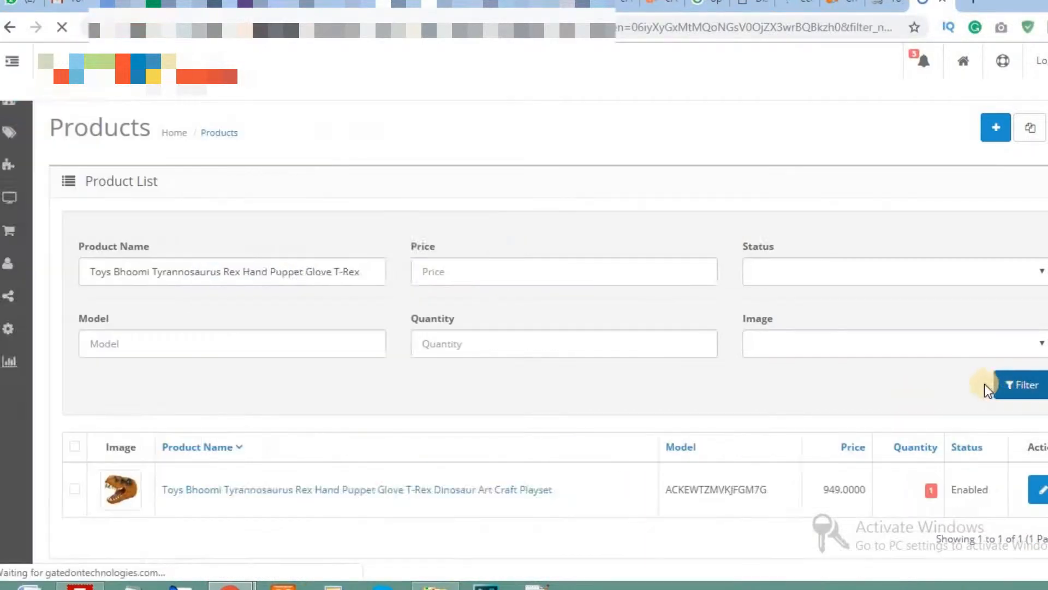
# View the filtered T-Rex puppet's storefront page and return to the admin product list.
pyautogui.scroll(-2, 703, 371)
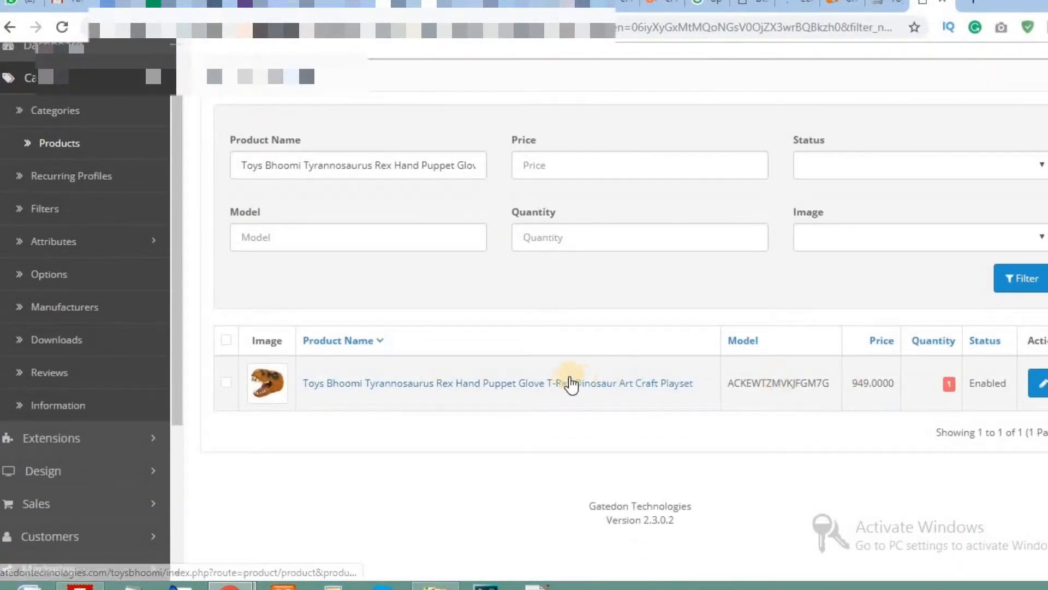
pyautogui.click(566, 387)
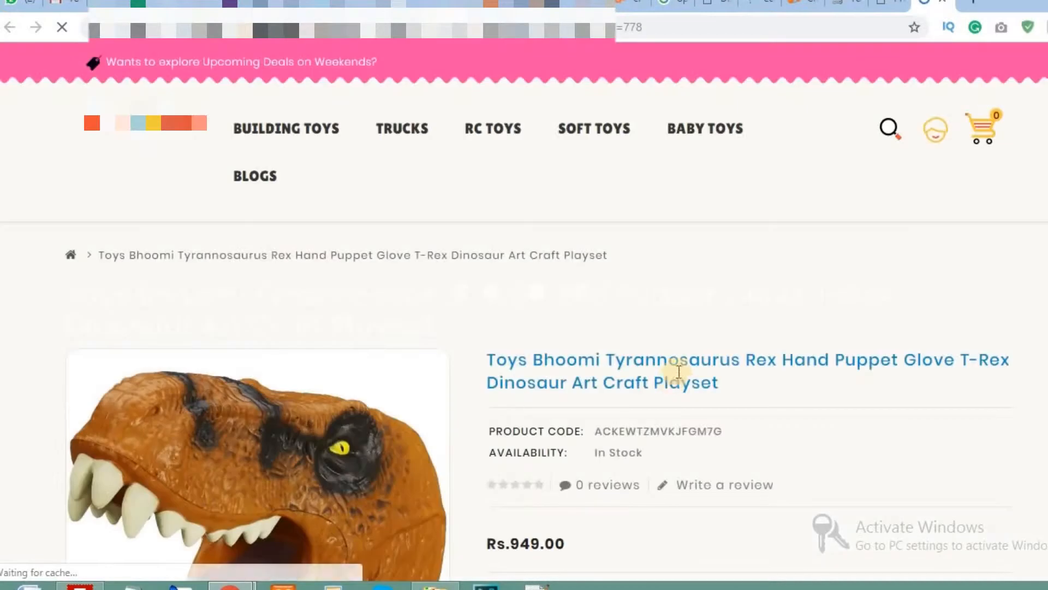
pyautogui.click(889, 7)
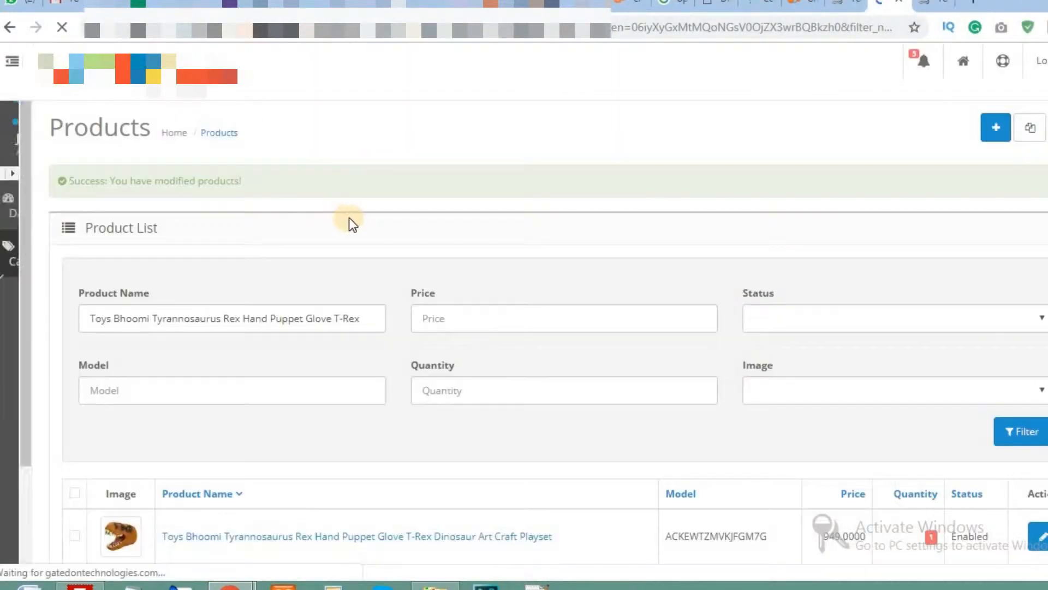
# Open the localisation tax classes, view the rates in the Electronic Items class, and return to the class list.
pyautogui.scroll(-3, 415, 338)
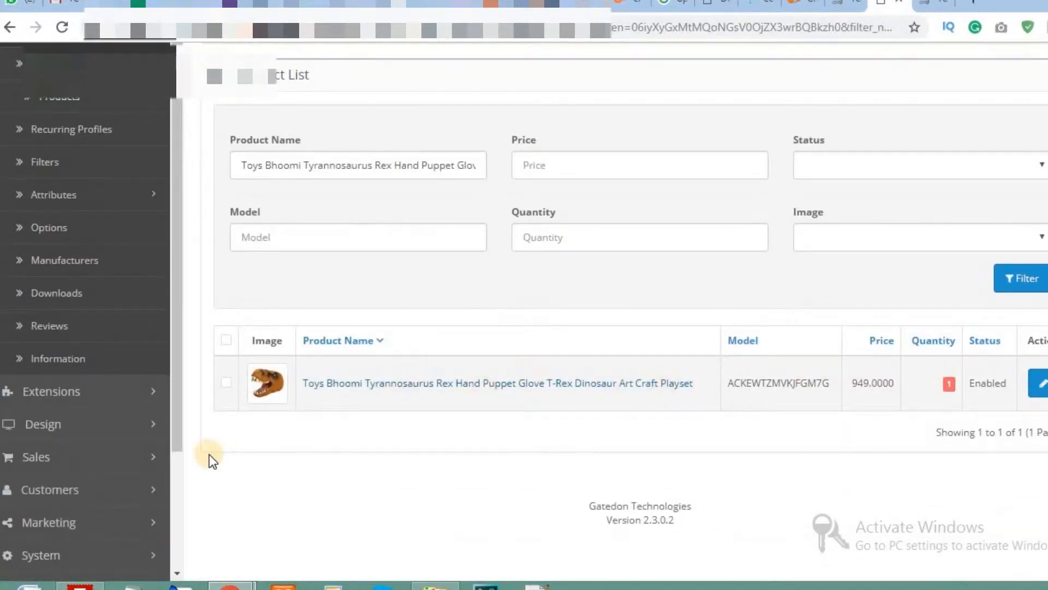
pyautogui.click(52, 463)
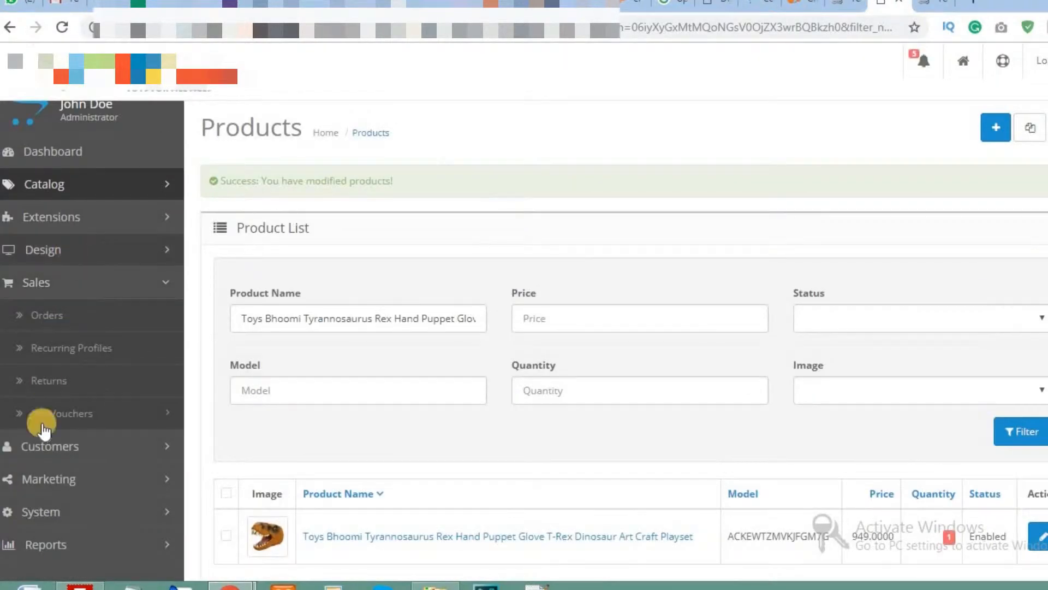
pyautogui.click(68, 511)
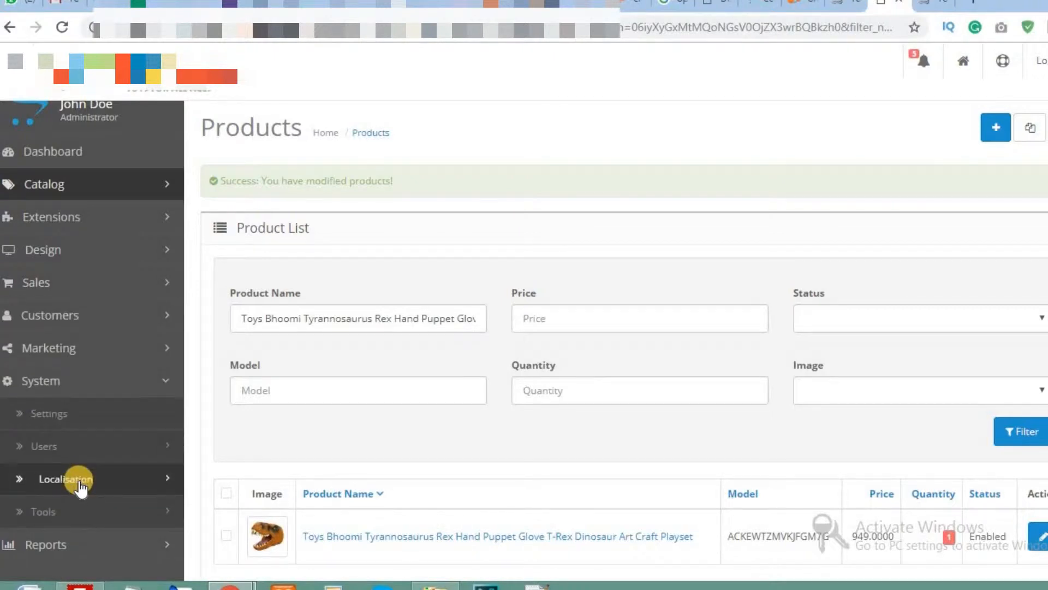
pyautogui.click(81, 483)
pyautogui.scroll(-6, 99, 432)
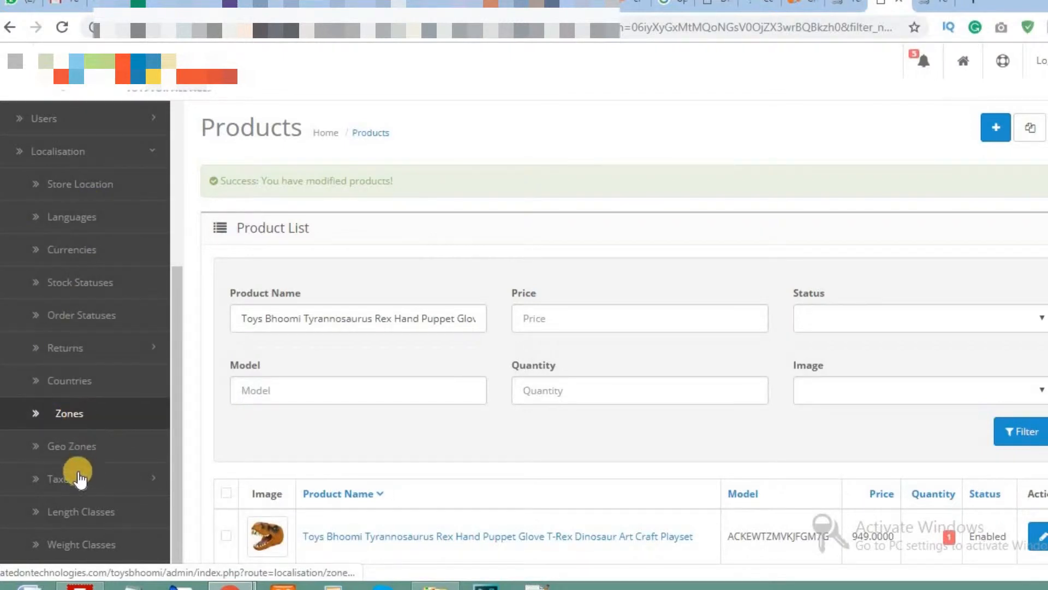
pyautogui.click(89, 479)
pyautogui.scroll(-2, 107, 431)
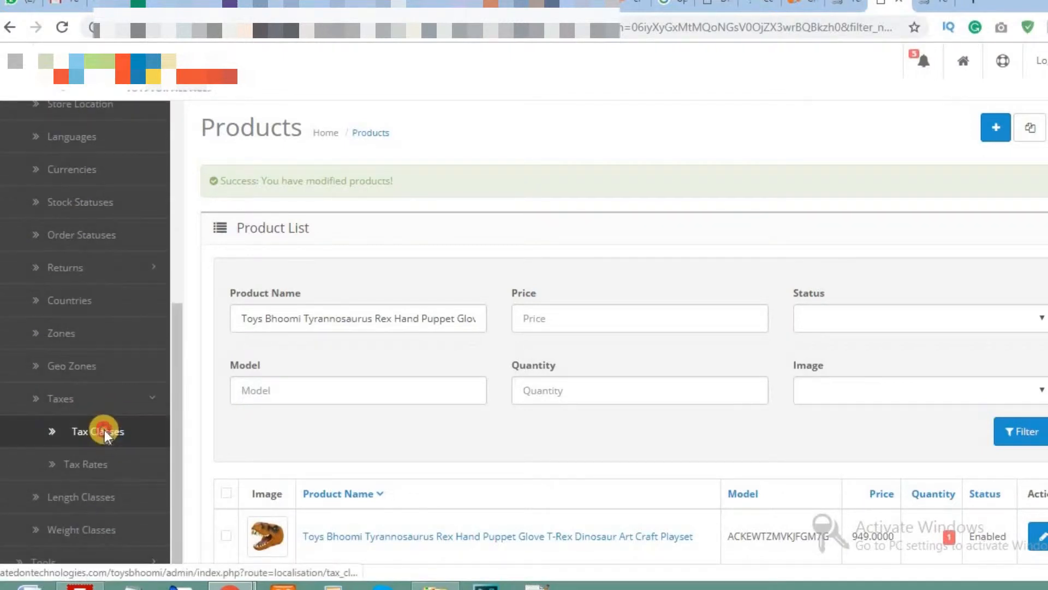
pyautogui.click(106, 436)
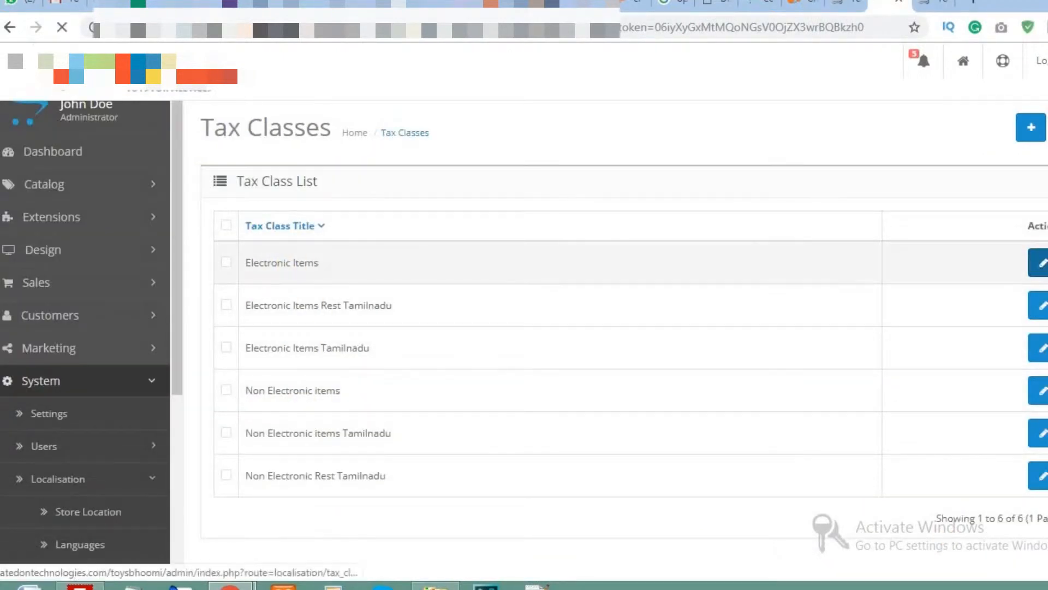
pyautogui.click(1037, 263)
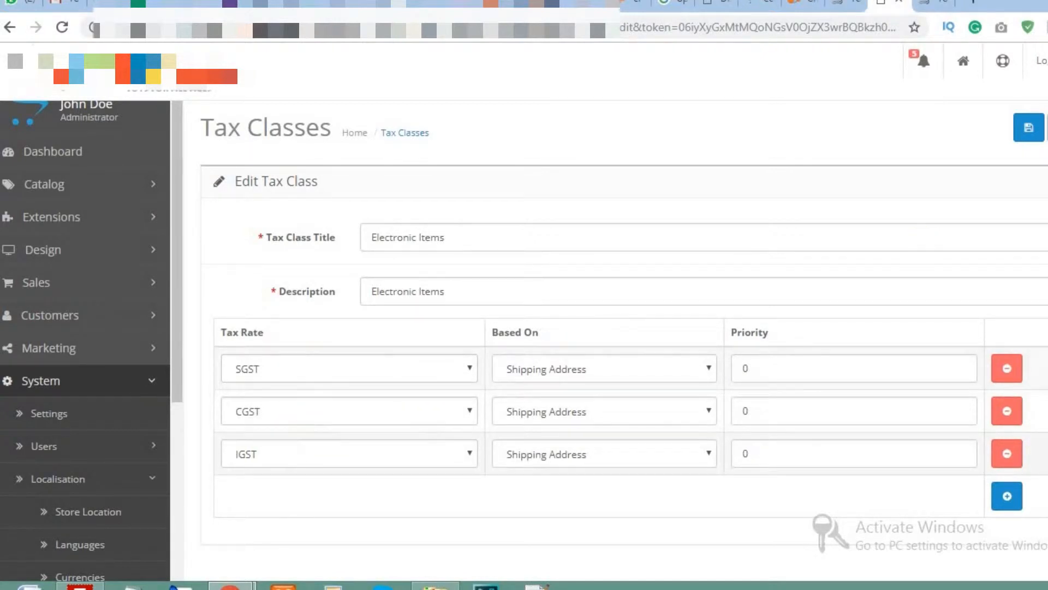
pyautogui.click(1047, 127)
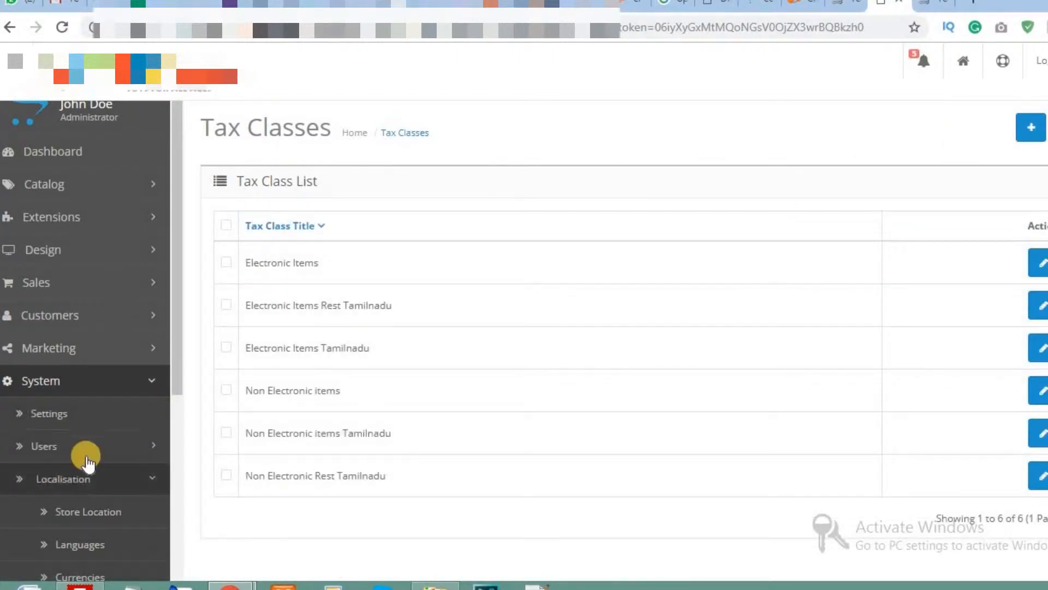
# Open the list of tax rates in the localisation settings.
pyautogui.scroll(-5, 93, 431)
pyautogui.scroll(-1, 85, 464)
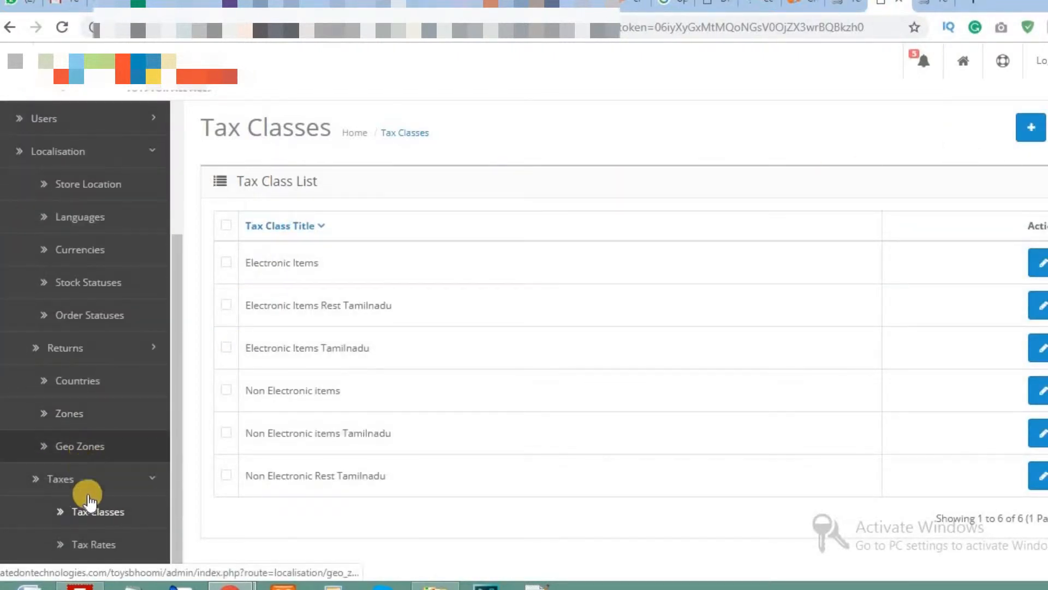
pyautogui.scroll(-2, 109, 507)
pyautogui.click(93, 465)
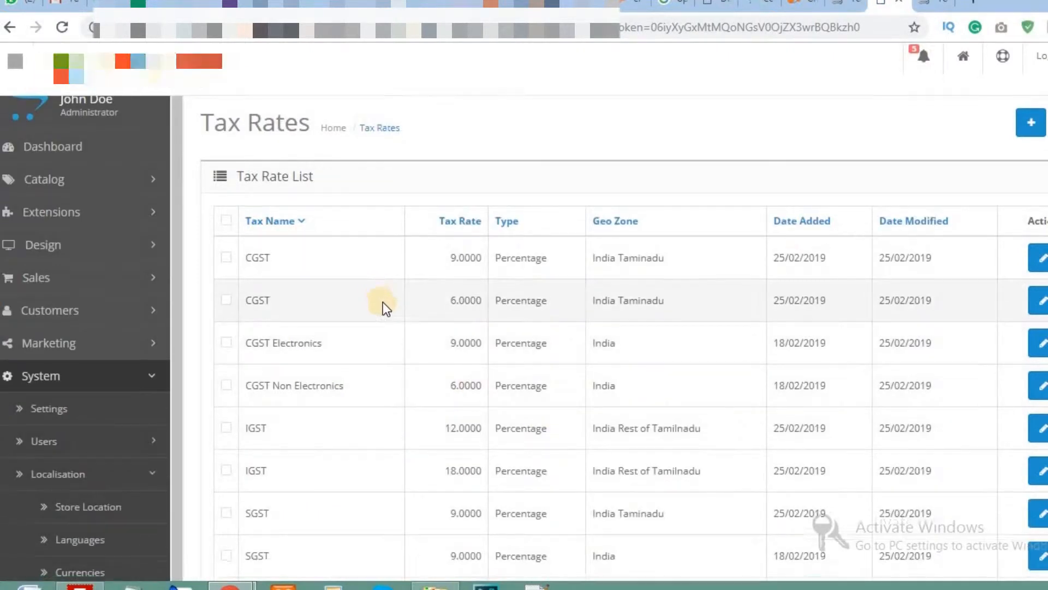
# Examine the percentages and geo zones of the CGST, IGST and SGST tax rates.
pyautogui.scroll(-3, 382, 305)
pyautogui.scroll(3, 685, 246)
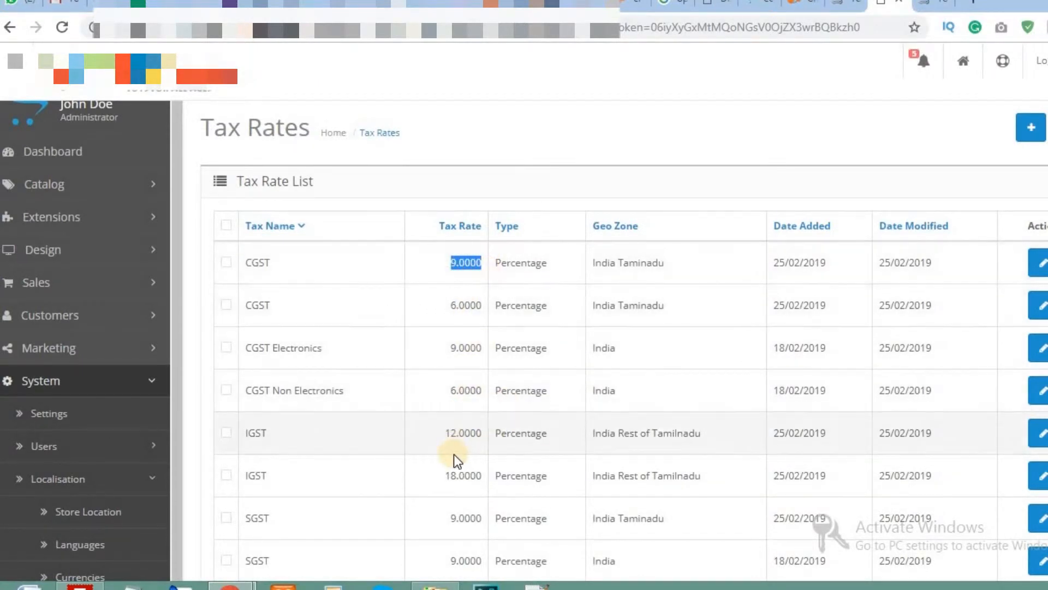
pyautogui.click(470, 346)
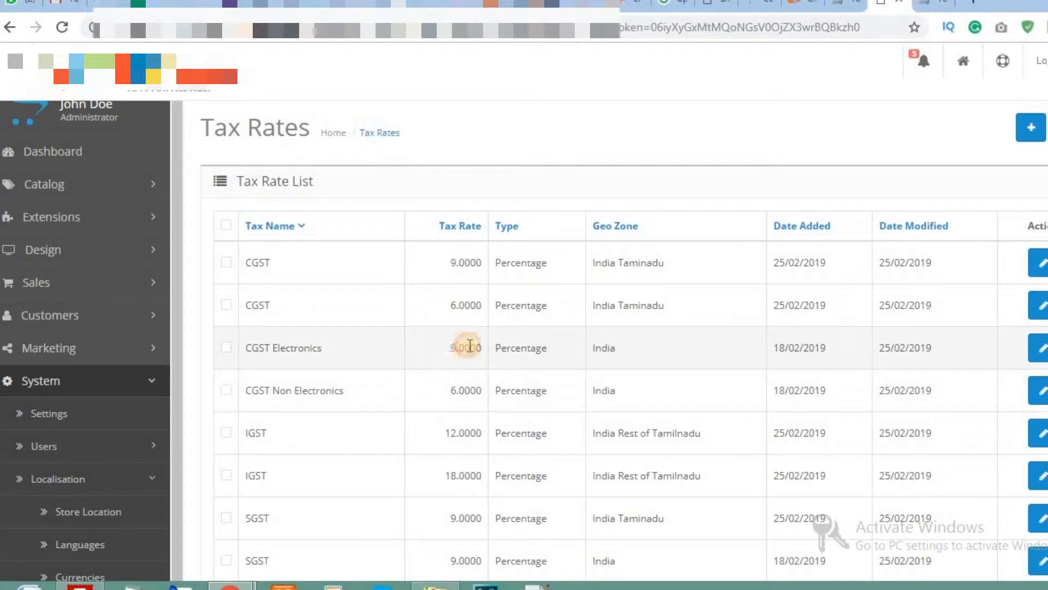
pyautogui.scroll(-3, 493, 395)
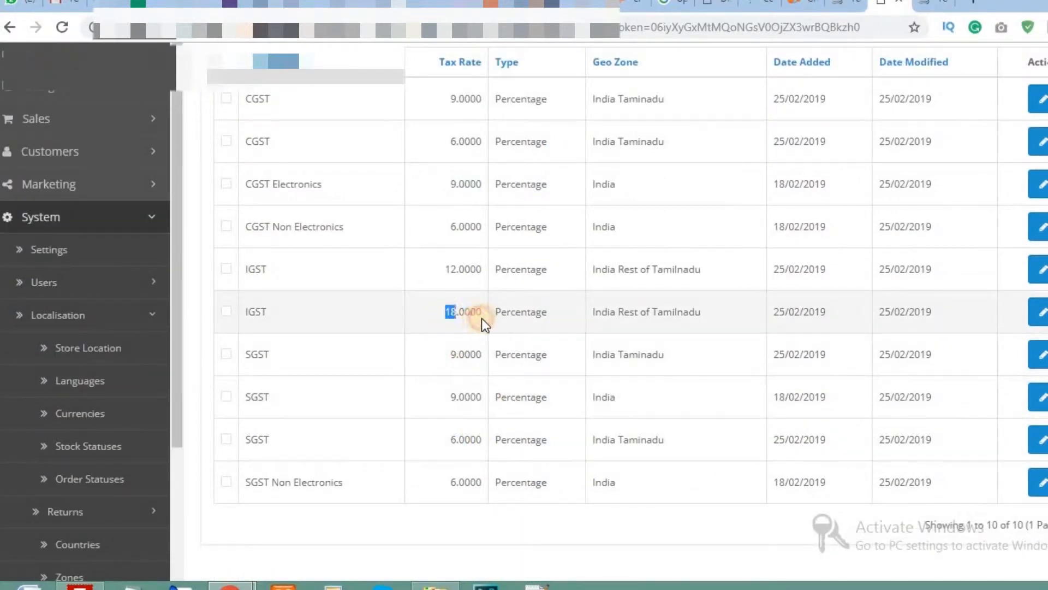
pyautogui.tripleClick(616, 312)
pyautogui.click(623, 261)
pyautogui.tripleClick(624, 261)
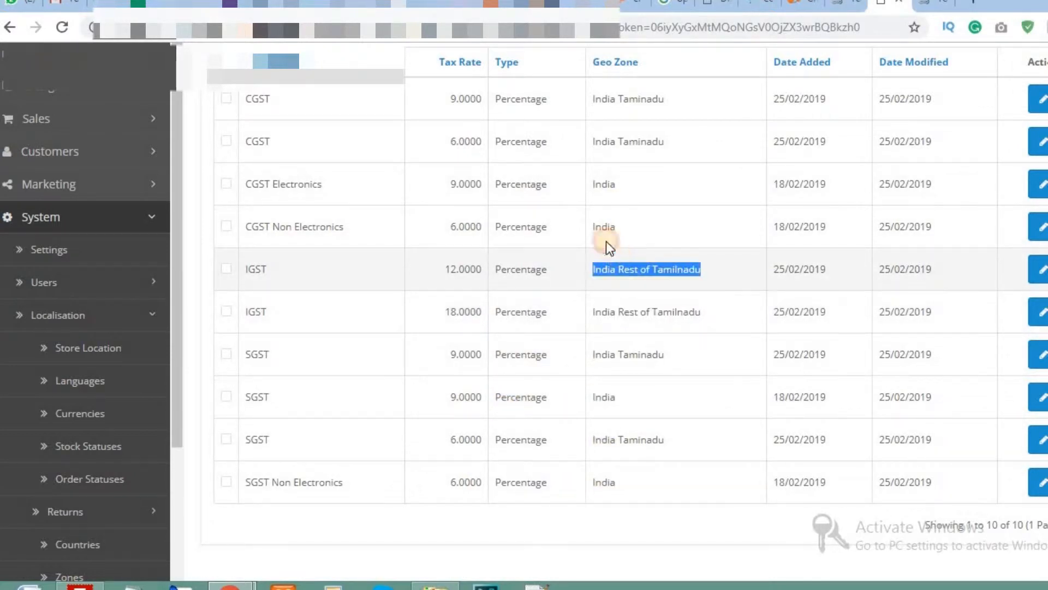
pyautogui.scroll(3, 835, 262)
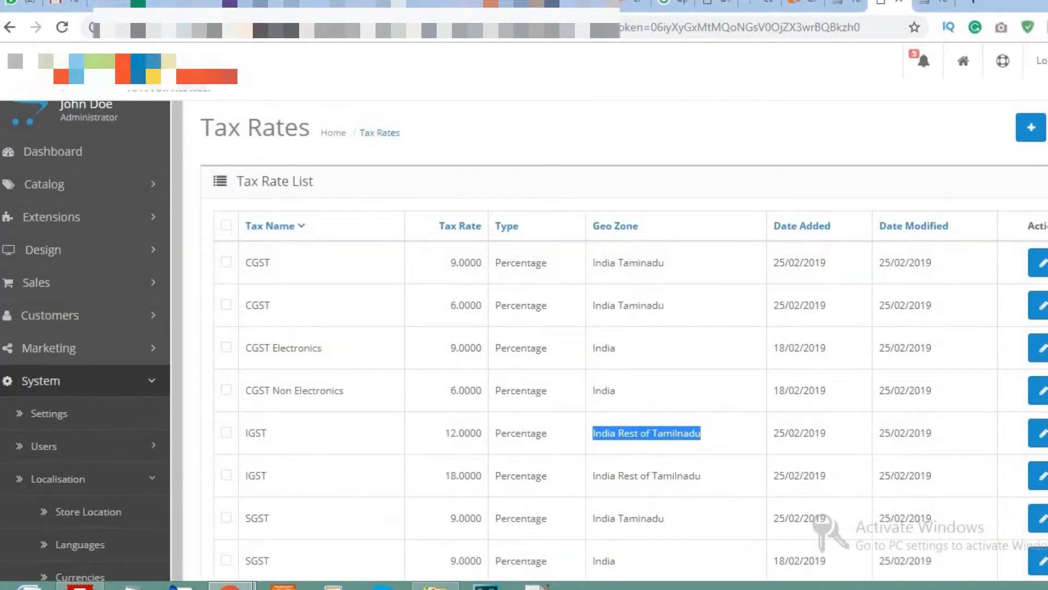
# Reapply the T-Rex puppet filter in the admin product list and open the product's storefront page.
pyautogui.click(1013, 382)
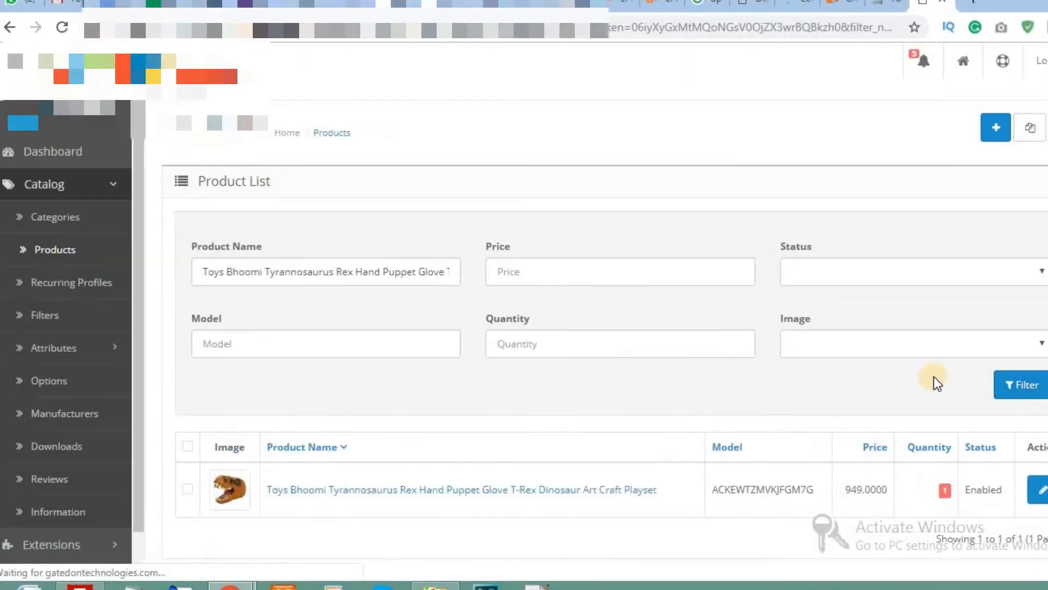
pyautogui.scroll(-2, 702, 376)
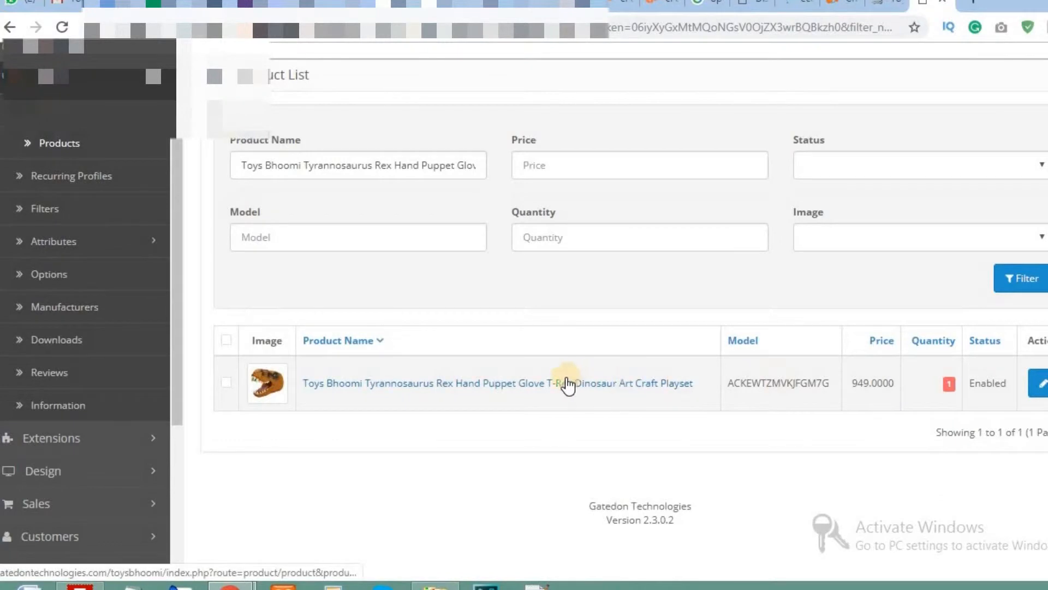
pyautogui.click(642, 391)
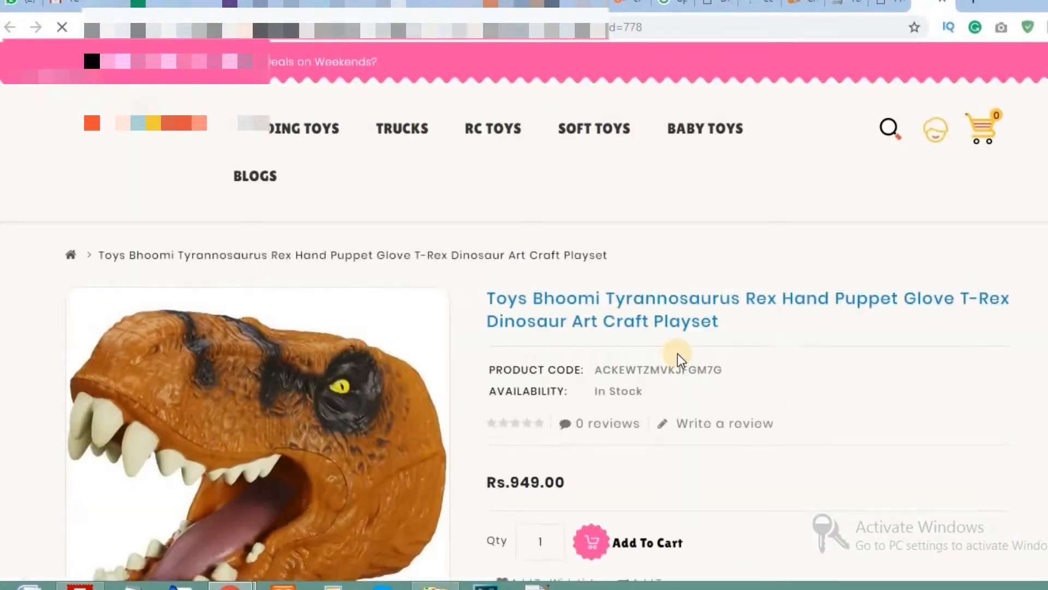
# Return to the admin product list and open the data settings of the T-Rex puppet product for editing.
pyautogui.click(885, 8)
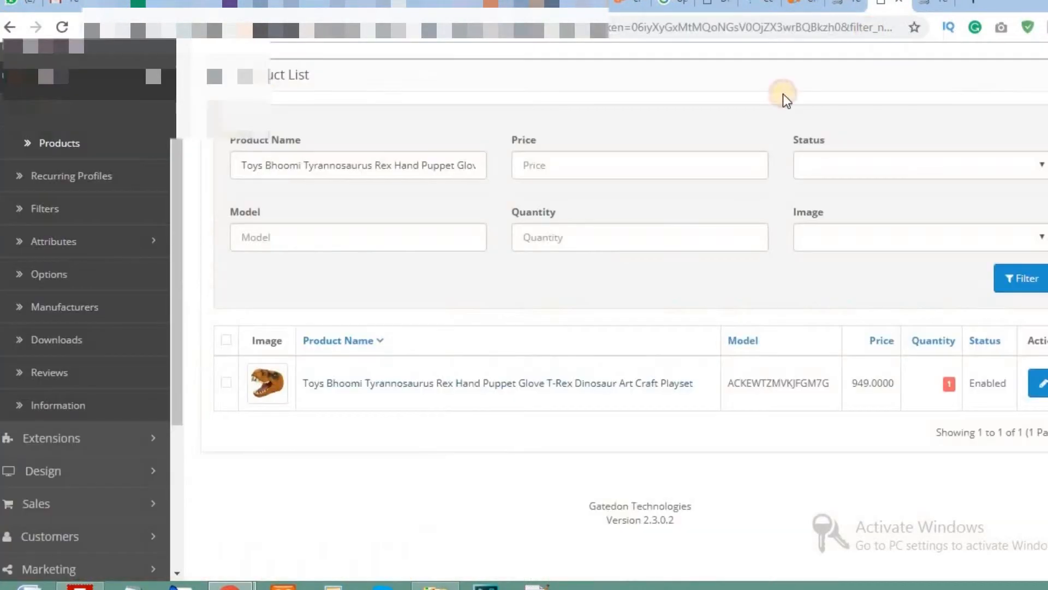
pyautogui.click(1039, 385)
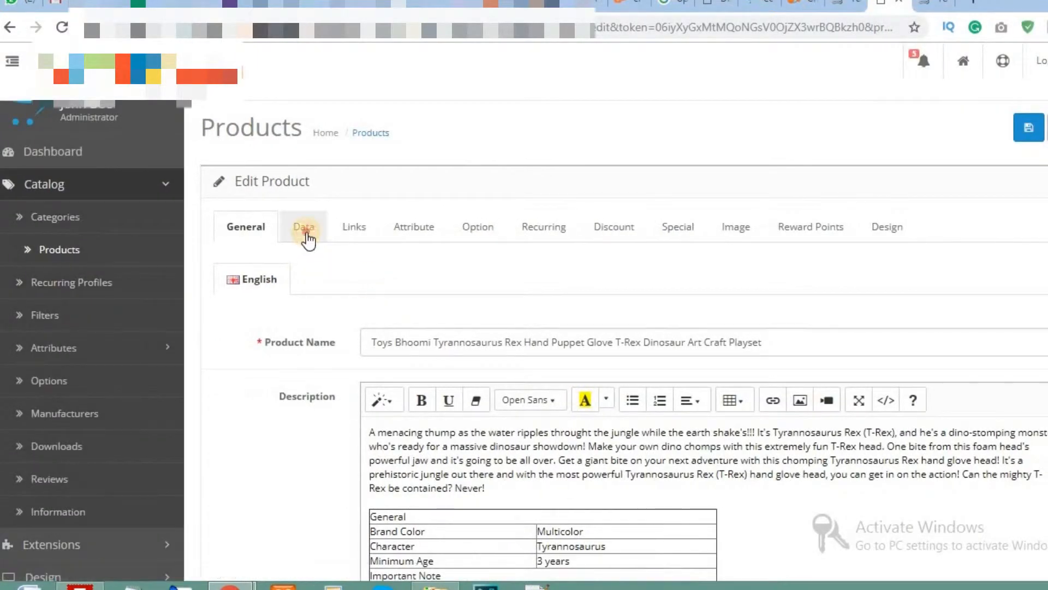
pyautogui.click(316, 238)
pyautogui.scroll(-7, 375, 327)
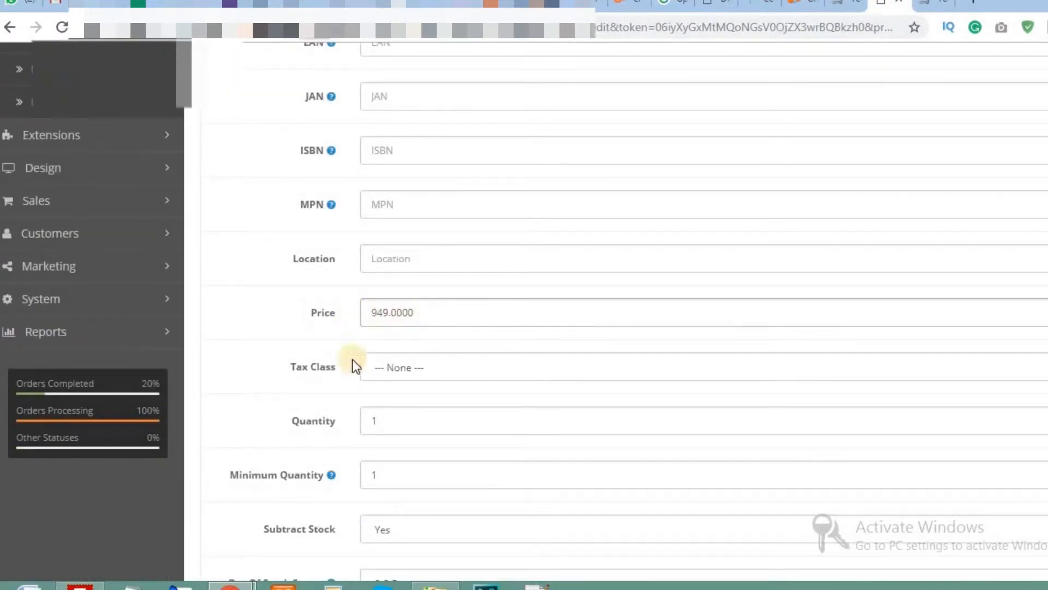
# Set the T-Rex puppet's tax class to Non Electronic items.
pyautogui.click(398, 362)
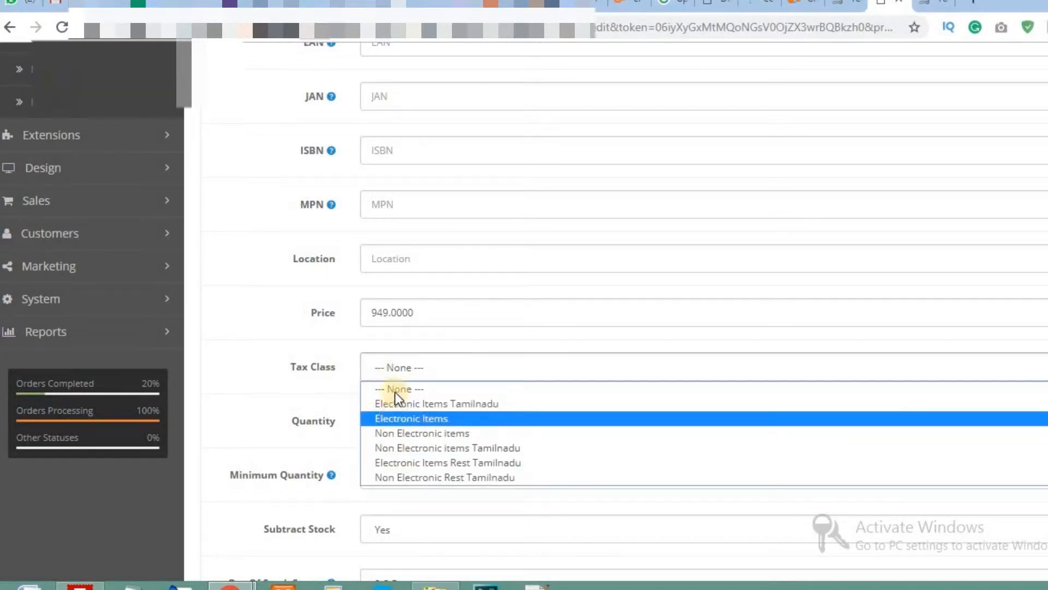
pyautogui.click(413, 417)
pyautogui.scroll(1, 410, 372)
pyautogui.click(415, 446)
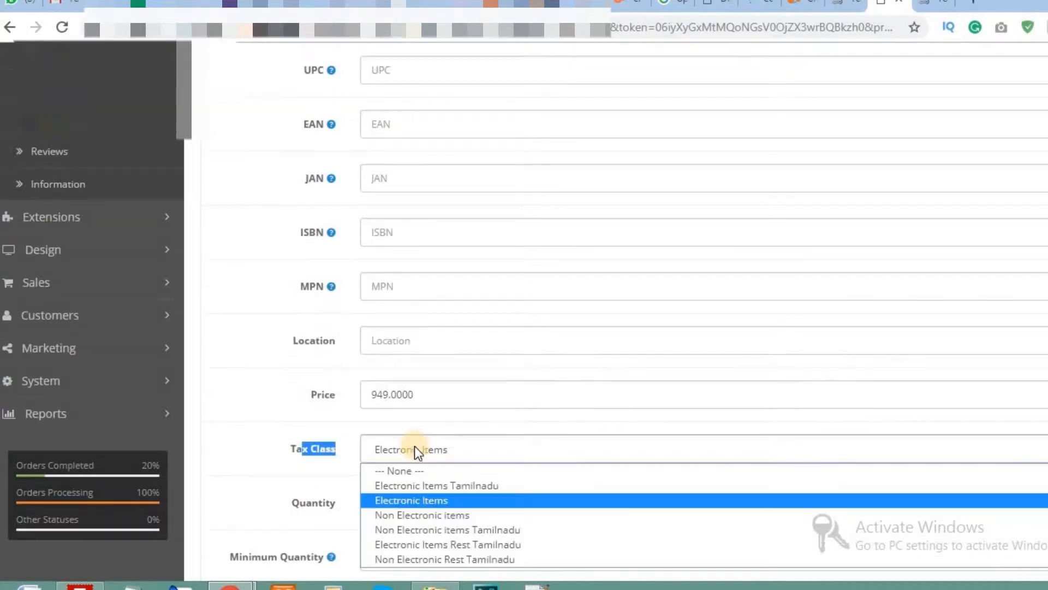
pyautogui.click(424, 515)
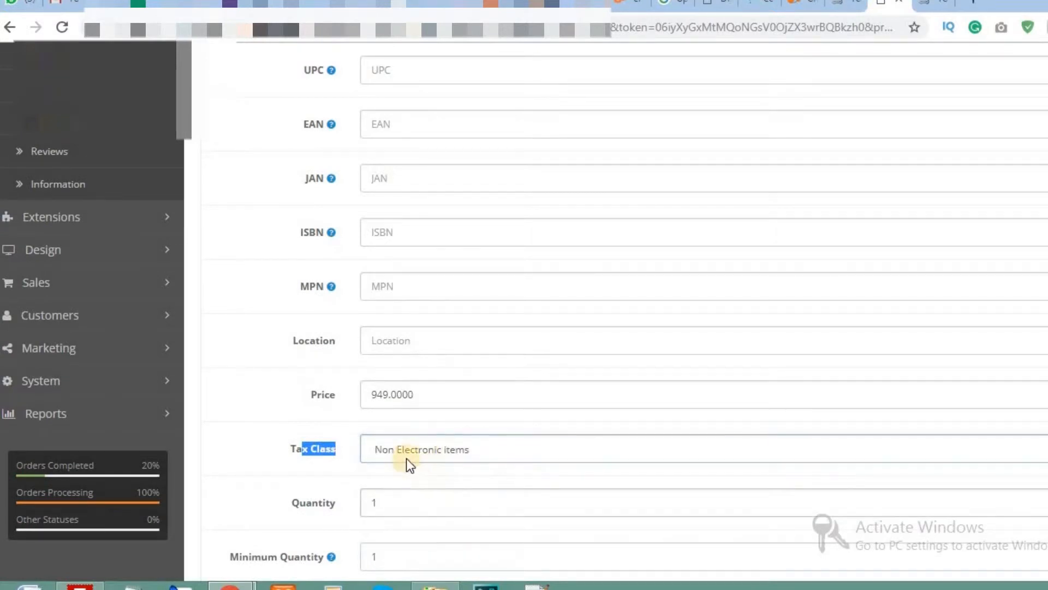
pyautogui.click(267, 447)
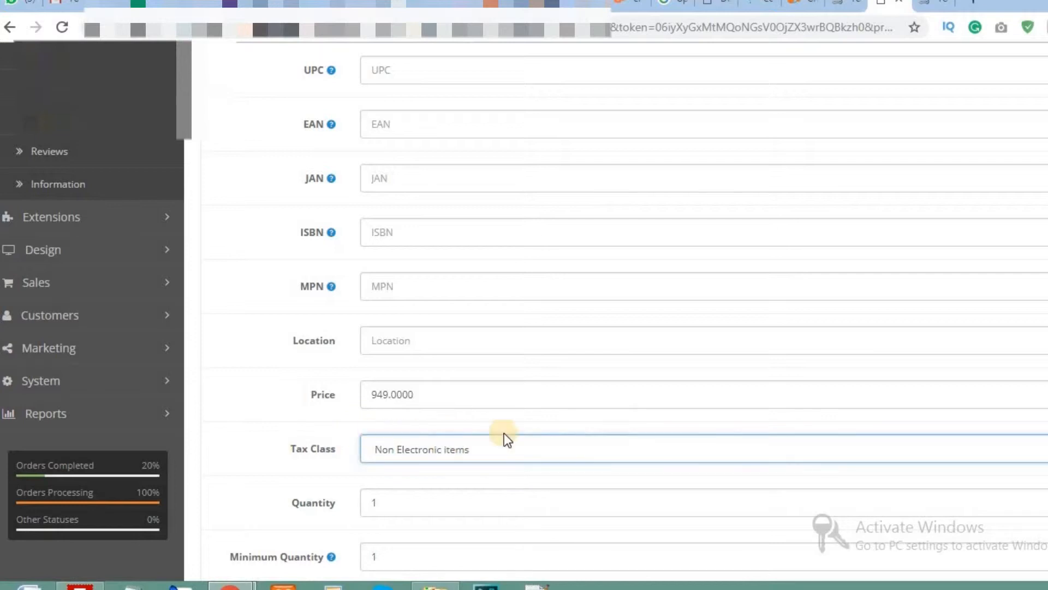
# Review the remaining product data fields and save the T-Rex puppet product.
pyautogui.scroll(-3, 661, 399)
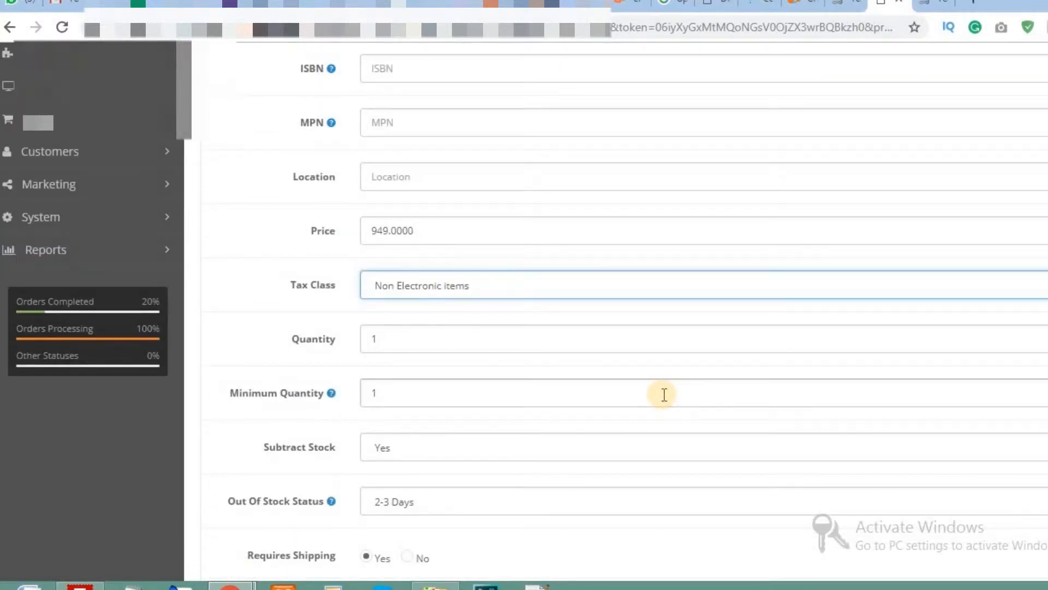
pyautogui.scroll(3, 666, 395)
pyautogui.scroll(-13, 669, 395)
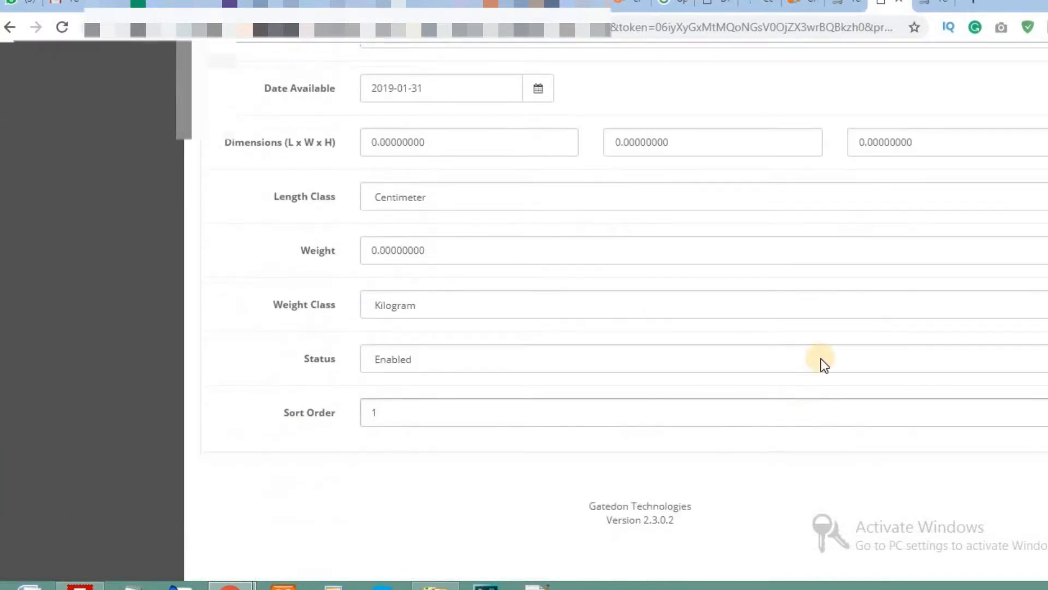
pyautogui.scroll(15, 836, 358)
pyautogui.click(1031, 131)
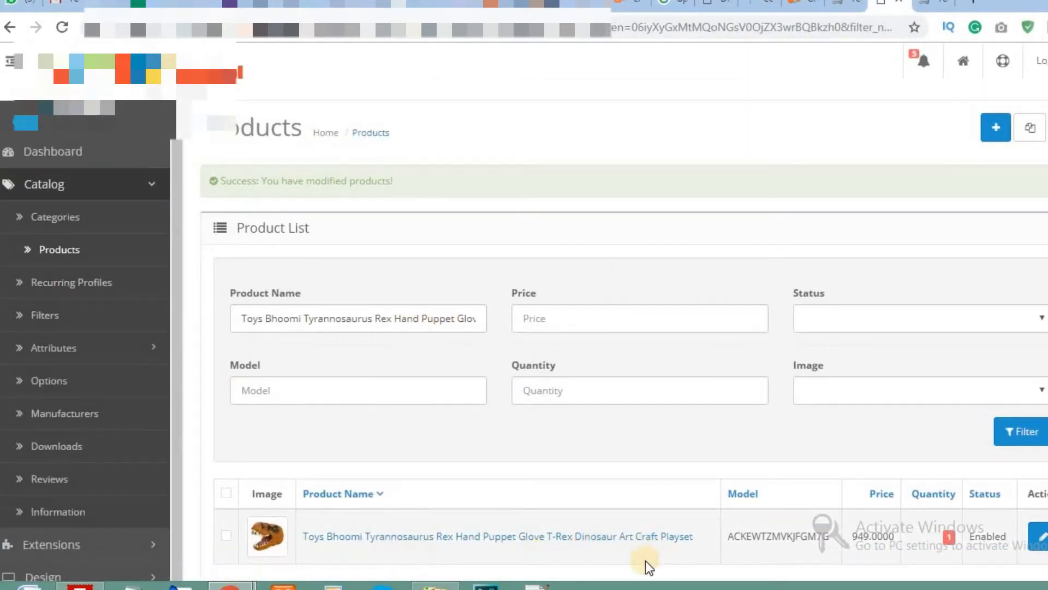
# Reload the T-Rex puppet's storefront page and check the displayed price.
pyautogui.click(919, 5)
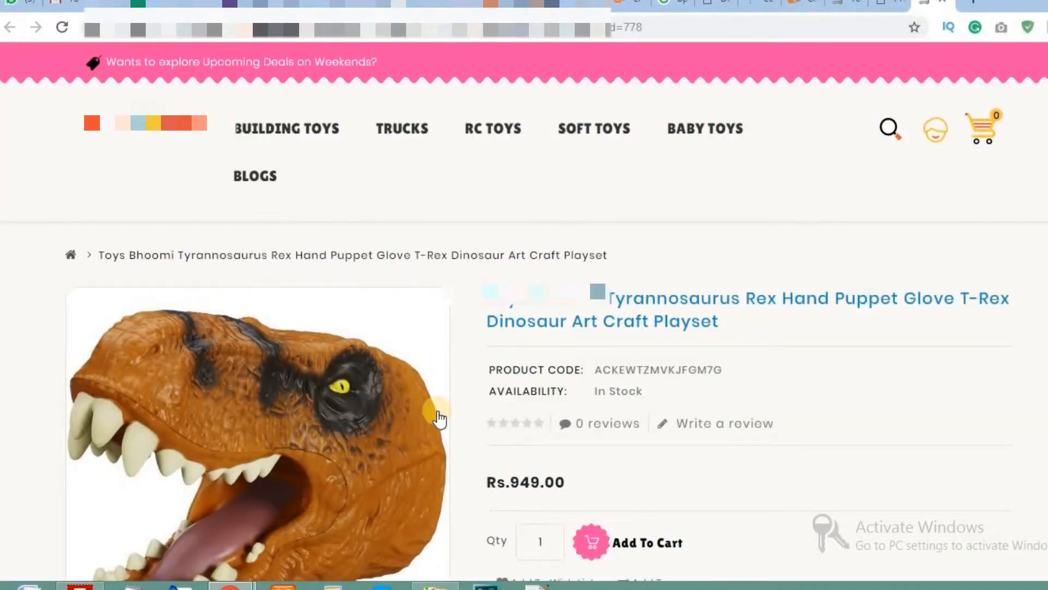
pyautogui.click(73, 34)
pyautogui.doubleClick(535, 479)
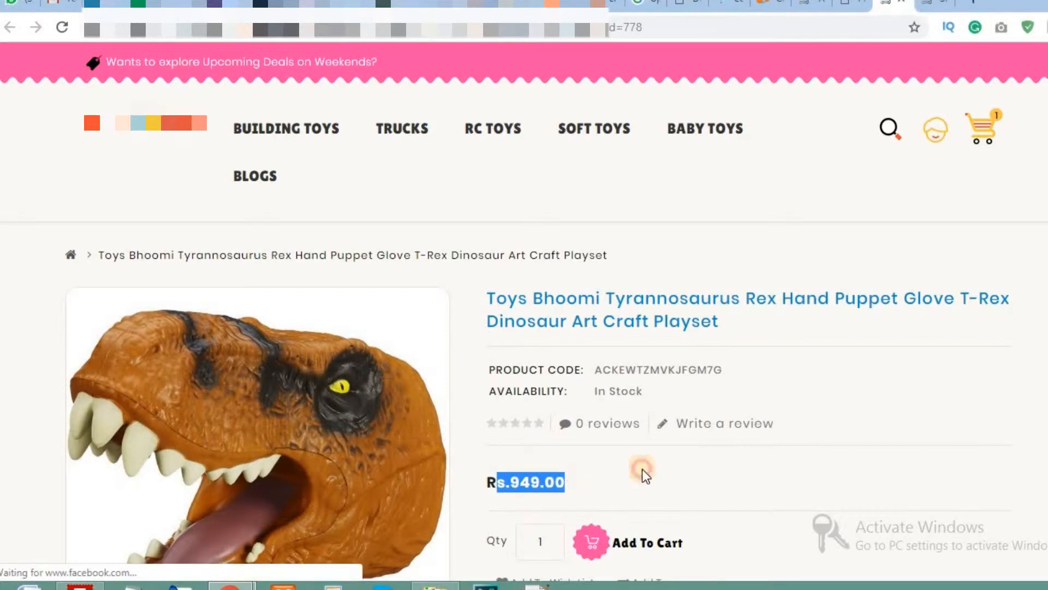
# Add the T-Rex puppet to the cart and open the shopping cart page.
pyautogui.scroll(-4, 743, 377)
pyautogui.click(662, 316)
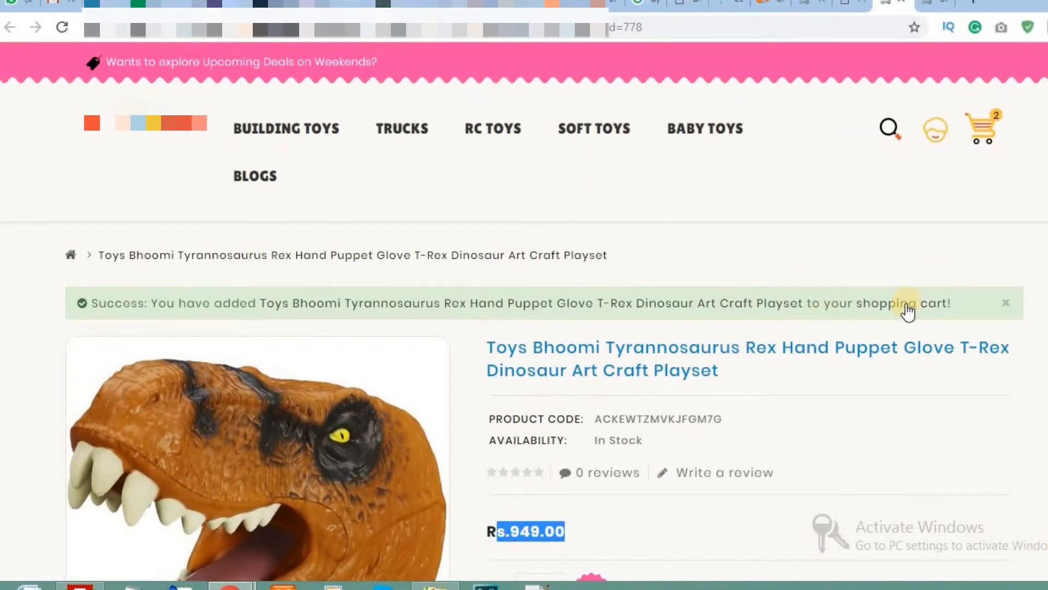
pyautogui.click(908, 308)
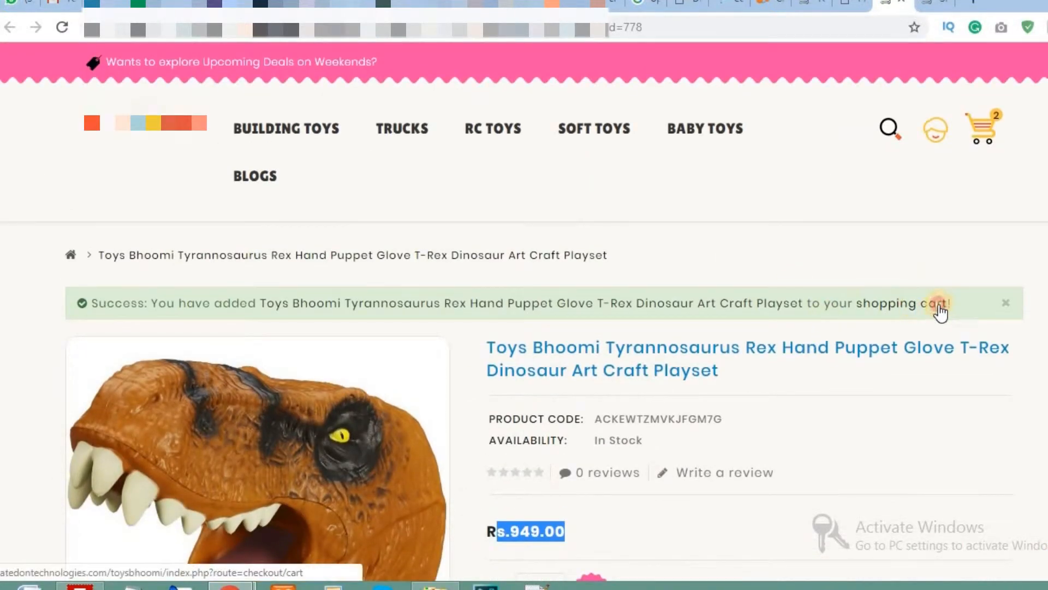
# Examine the unit price, sub-total, CGST, SGST and total amounts in the shopping cart.
pyautogui.scroll(-3, 799, 217)
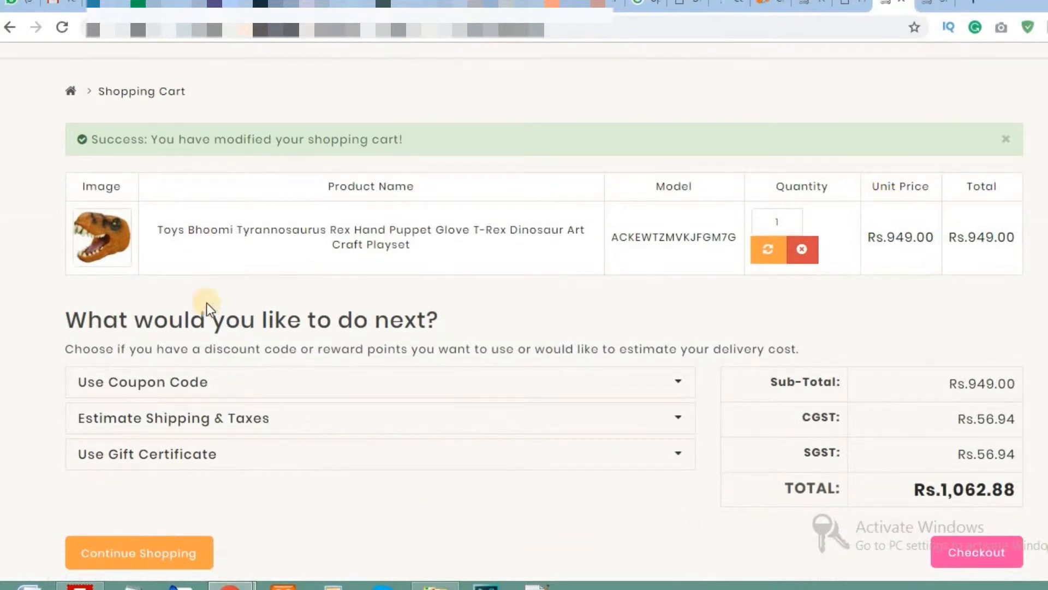
pyautogui.scroll(-3, 958, 252)
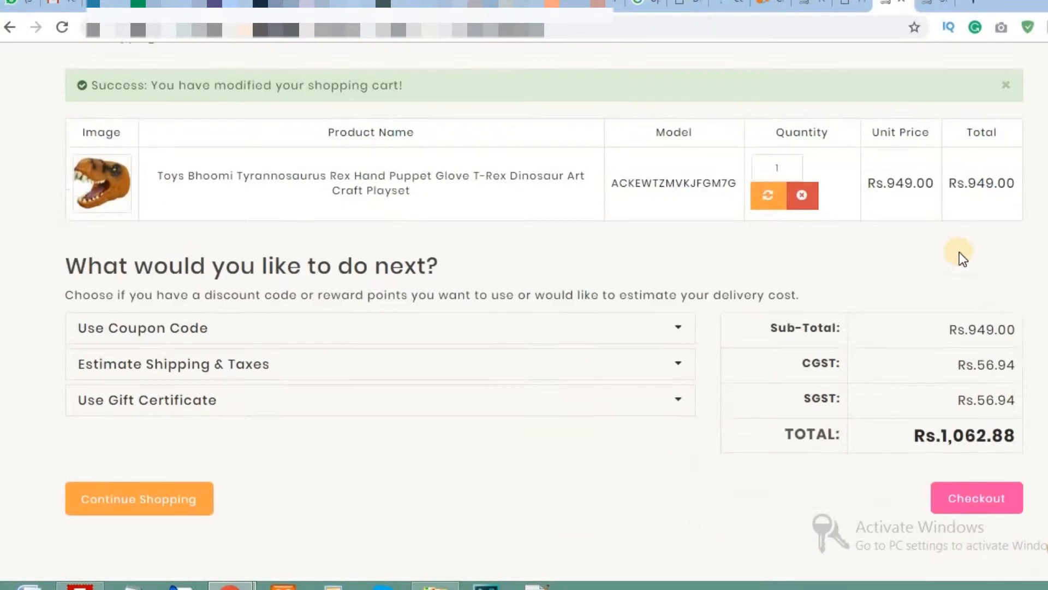
pyautogui.moveTo(797, 252); pyautogui.dragTo(960, 290)
pyautogui.moveTo(1015, 327); pyautogui.dragTo(915, 326)
pyautogui.click(988, 217)
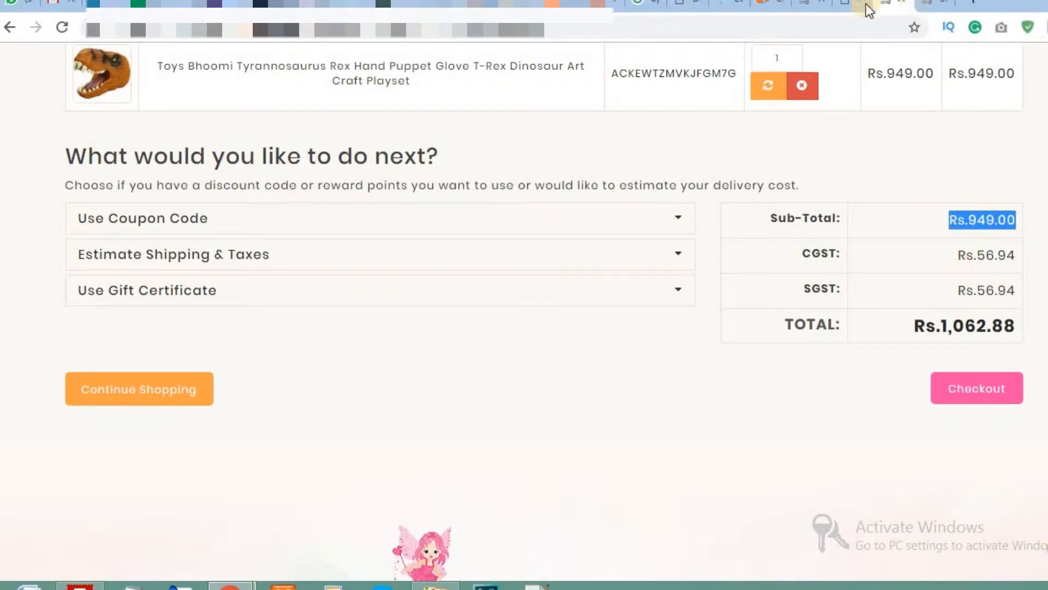
# Return to the product's storefront page and examine the price and tax breakdown in the cart summary.
pyautogui.click(946, 11)
pyautogui.scroll(-2, 498, 370)
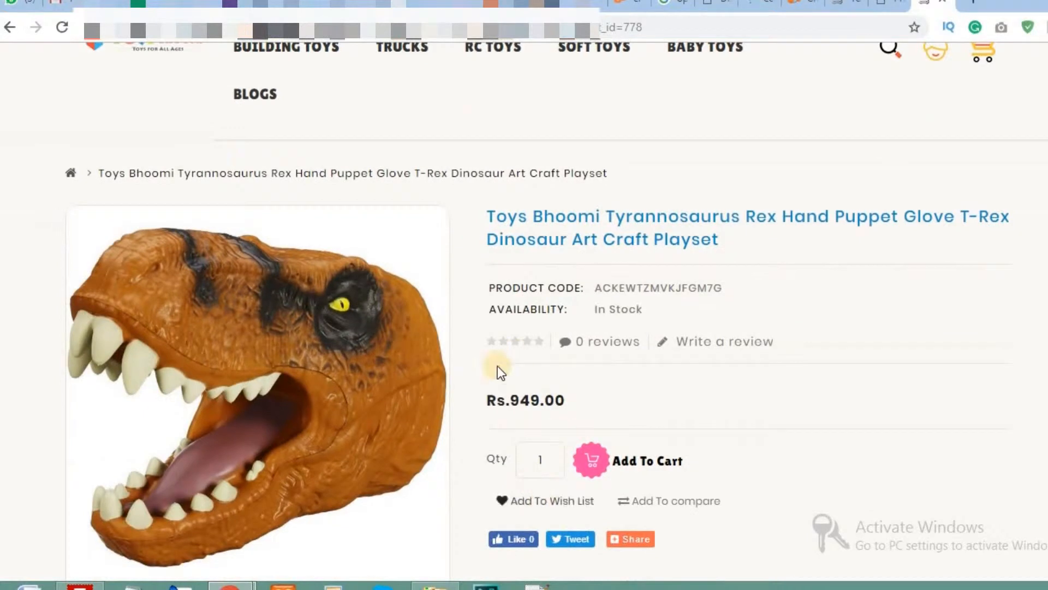
pyautogui.scroll(2, 926, 281)
pyautogui.click(986, 133)
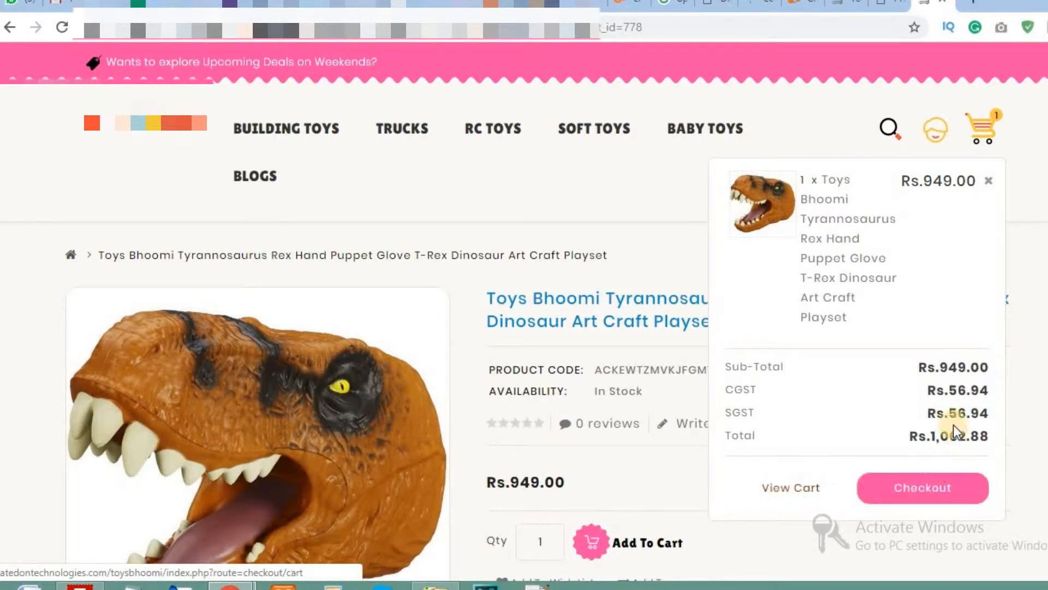
pyautogui.moveTo(919, 367); pyautogui.dragTo(987, 439)
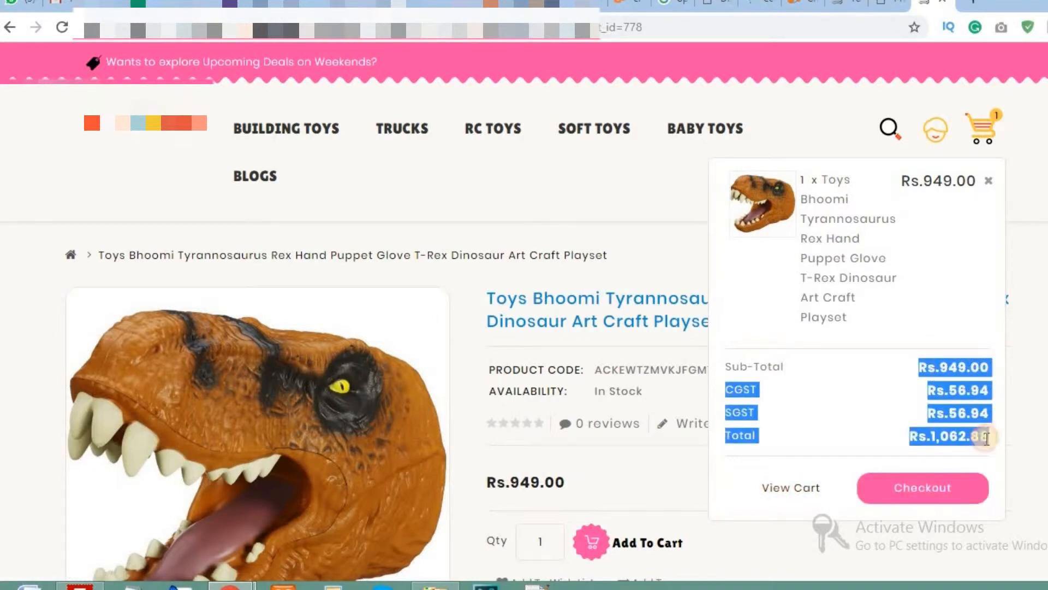
# Switch to the tutorial page and read the steps for displaying prices with tax in OpenCart.
pyautogui.click(800, 5)
pyautogui.moveTo(146, 121); pyautogui.dragTo(871, 175)
pyautogui.scroll(-3, 732, 163)
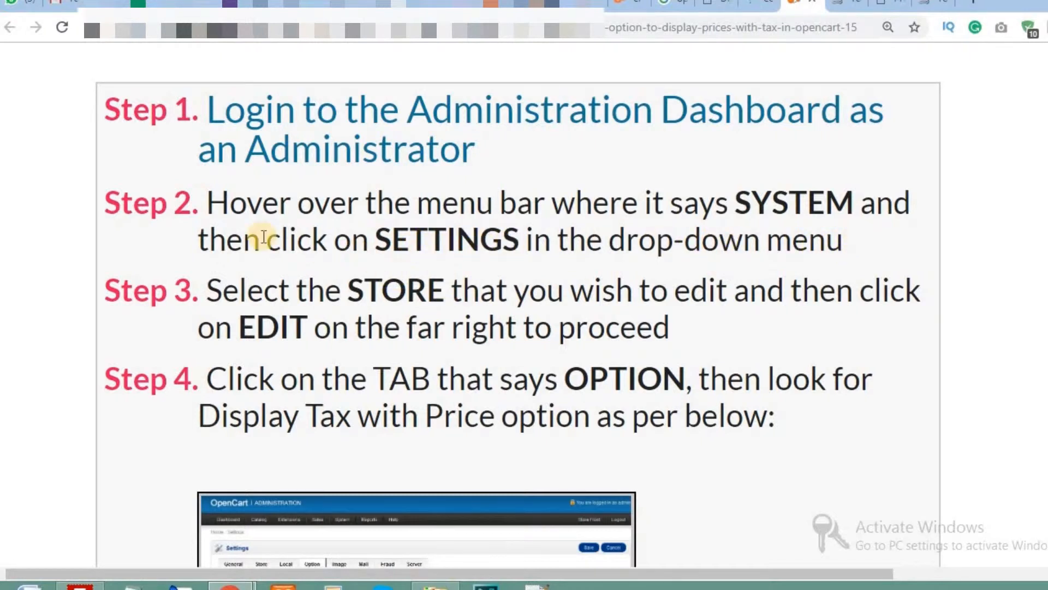
pyautogui.moveTo(261, 240); pyautogui.dragTo(815, 245)
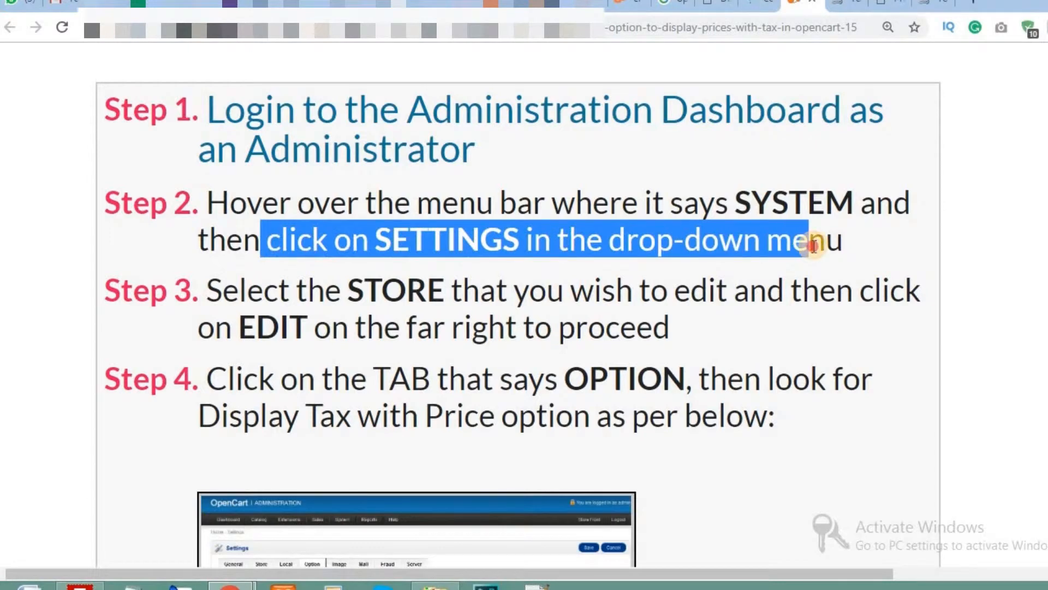
pyautogui.moveTo(557, 291); pyautogui.dragTo(653, 327)
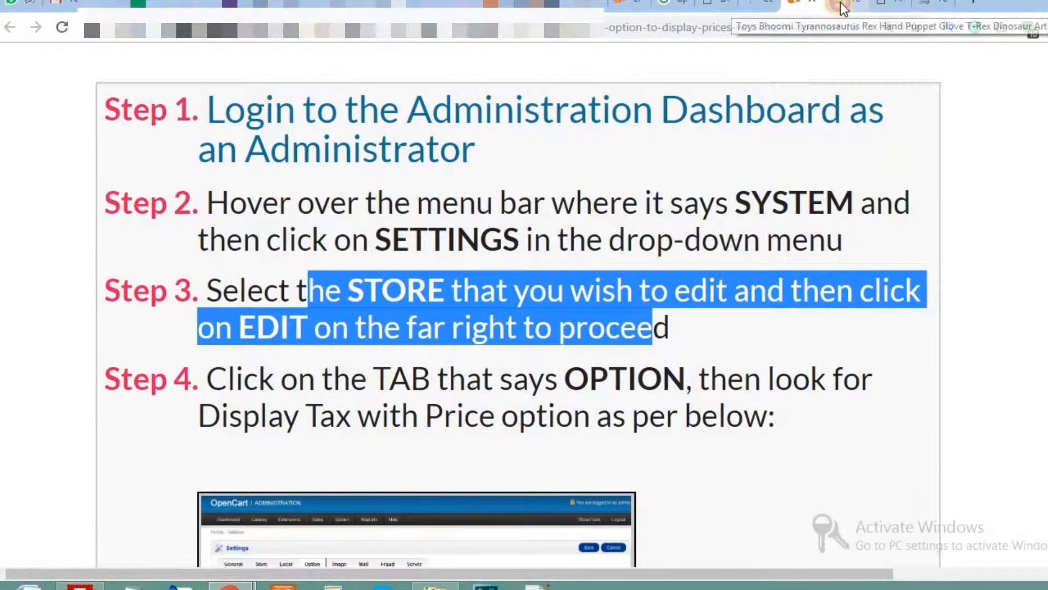
# Return to the store admin and open the system settings of the default Toysbhoomi store for editing.
pyautogui.click(848, 7)
pyautogui.click(893, 4)
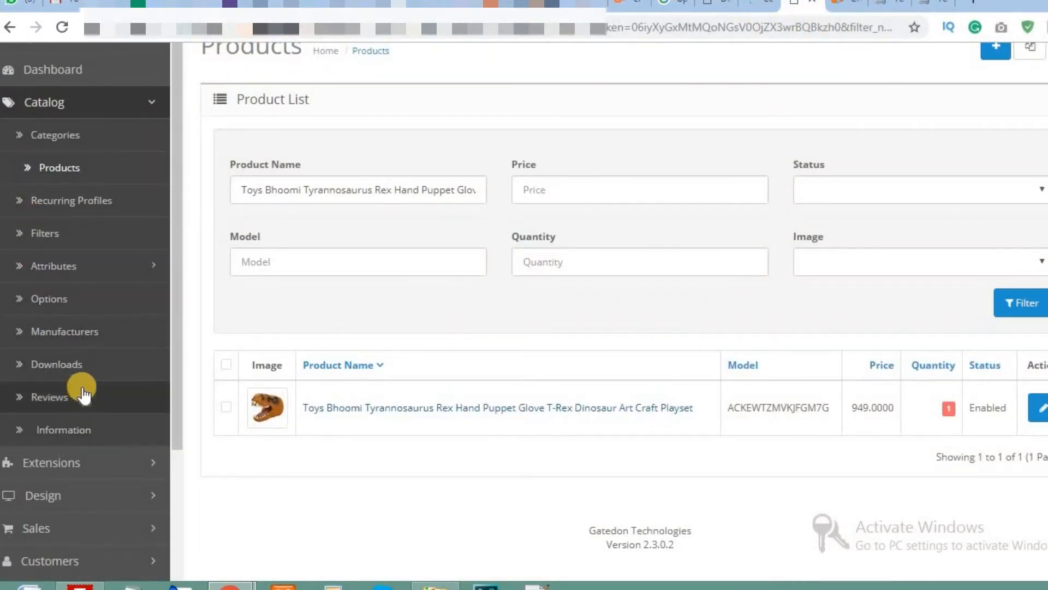
pyautogui.scroll(-3, 98, 382)
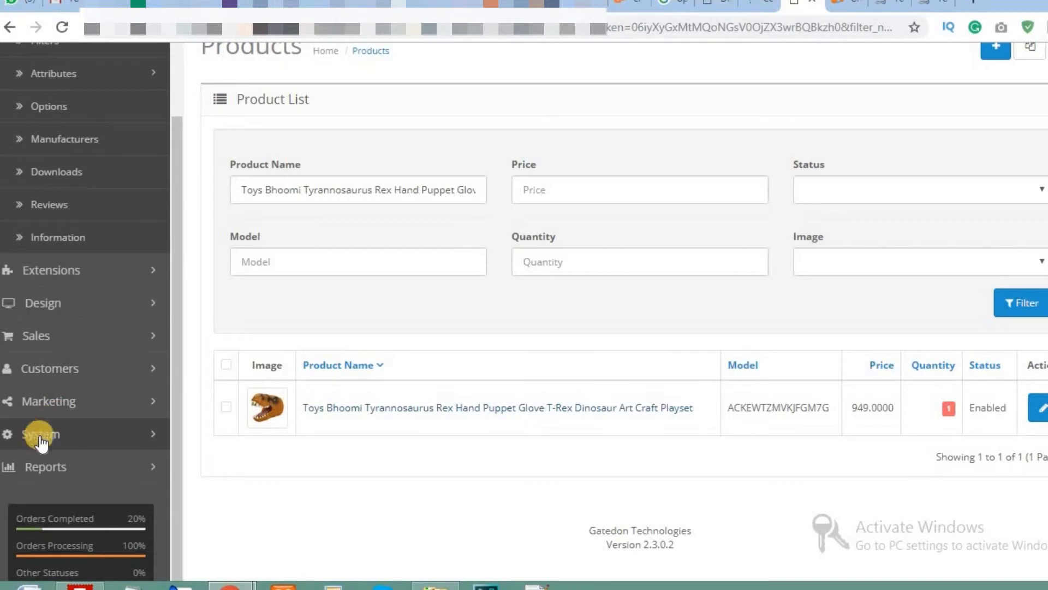
pyautogui.click(37, 434)
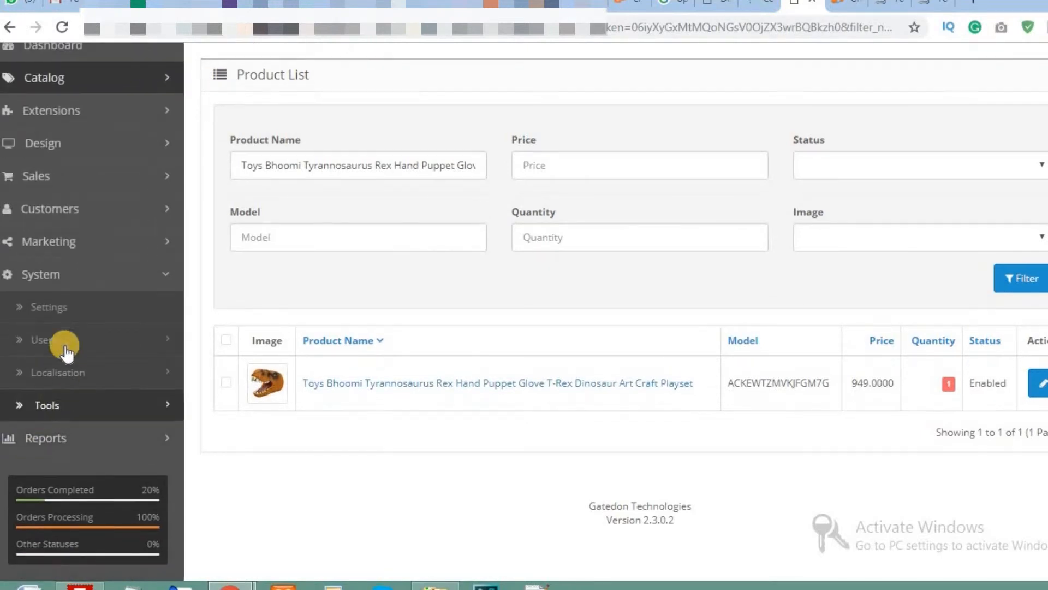
pyautogui.click(60, 307)
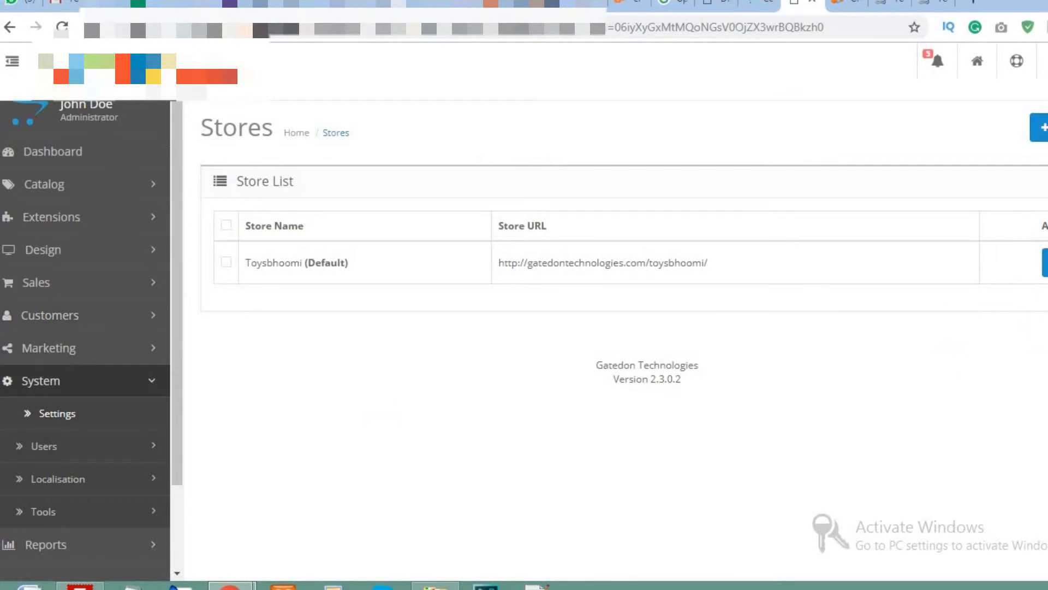
pyautogui.click(1044, 263)
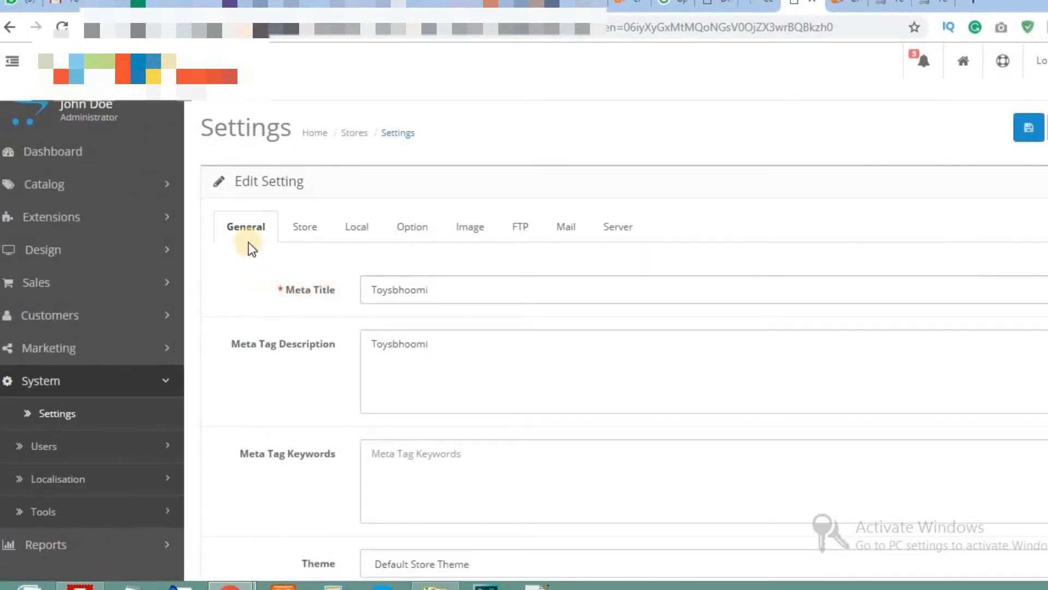
# Set Display Prices With Tax to Yes in the Taxes section of the store's option settings.
pyautogui.click(420, 230)
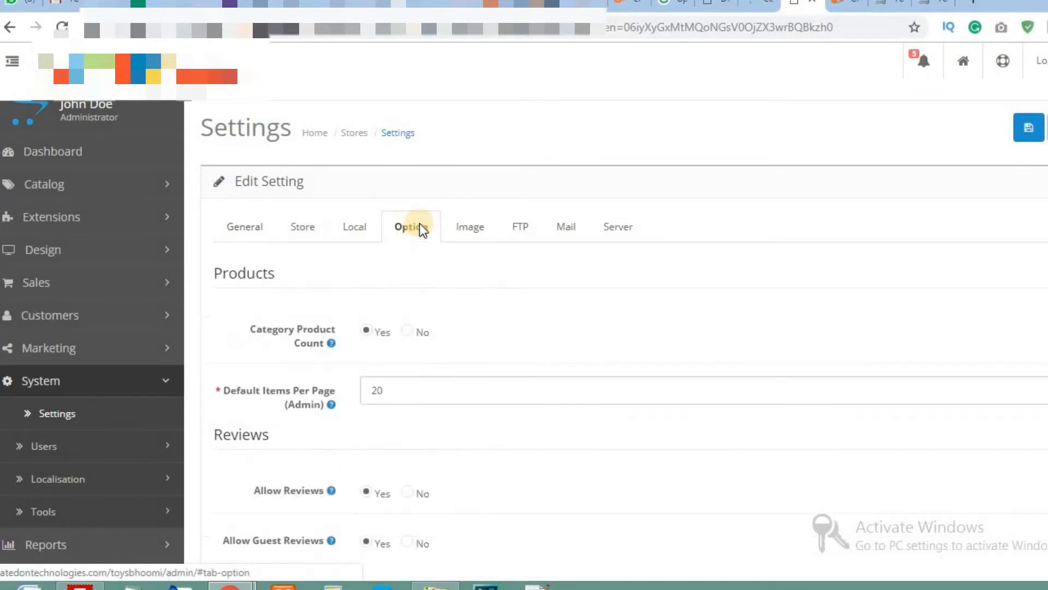
pyautogui.scroll(-2, 452, 241)
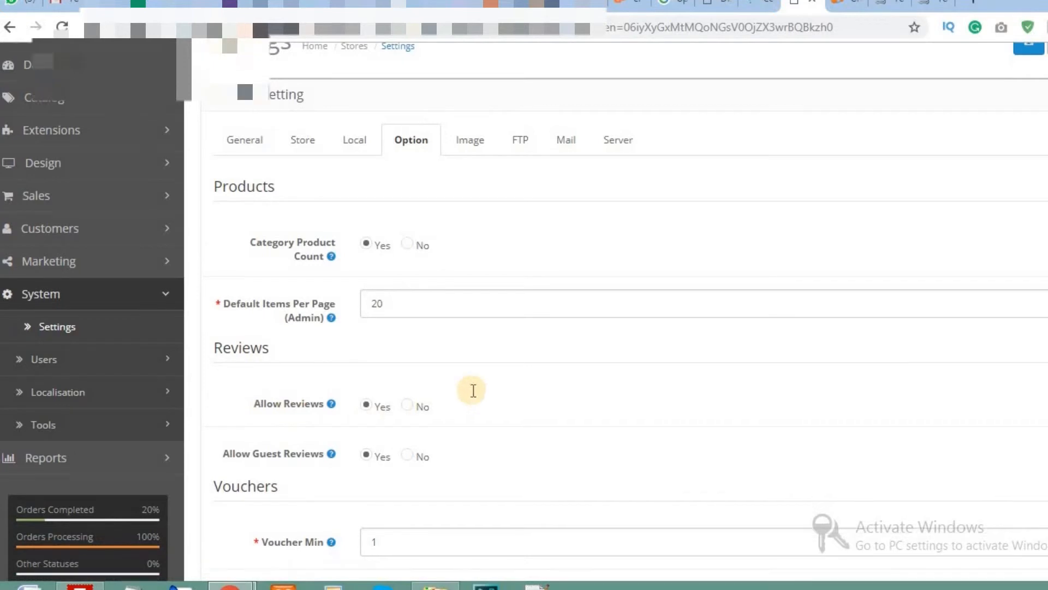
pyautogui.scroll(-3, 428, 319)
pyautogui.scroll(-2, 459, 319)
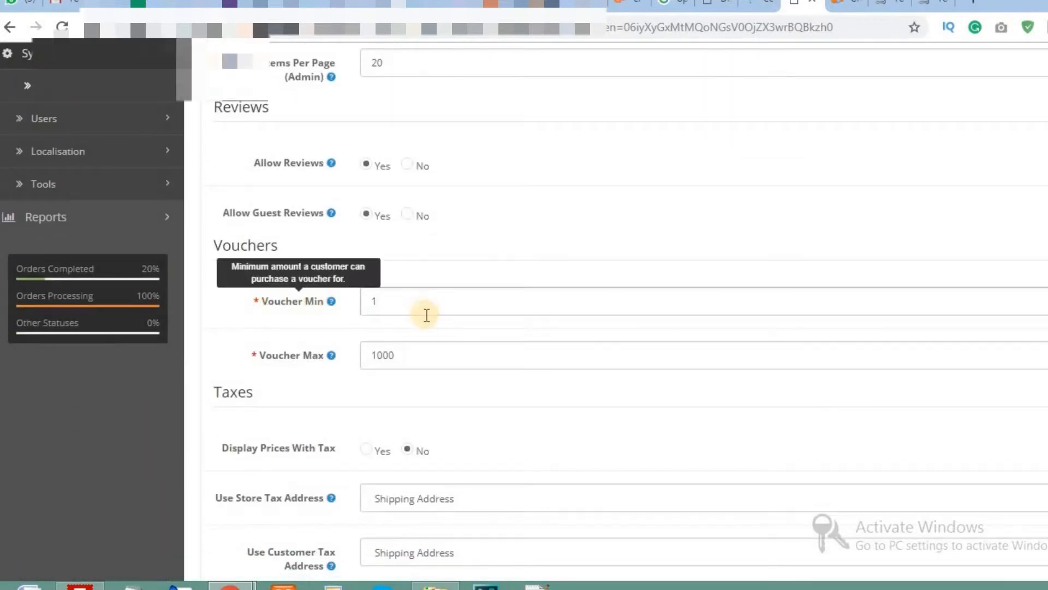
pyautogui.scroll(-2, 428, 328)
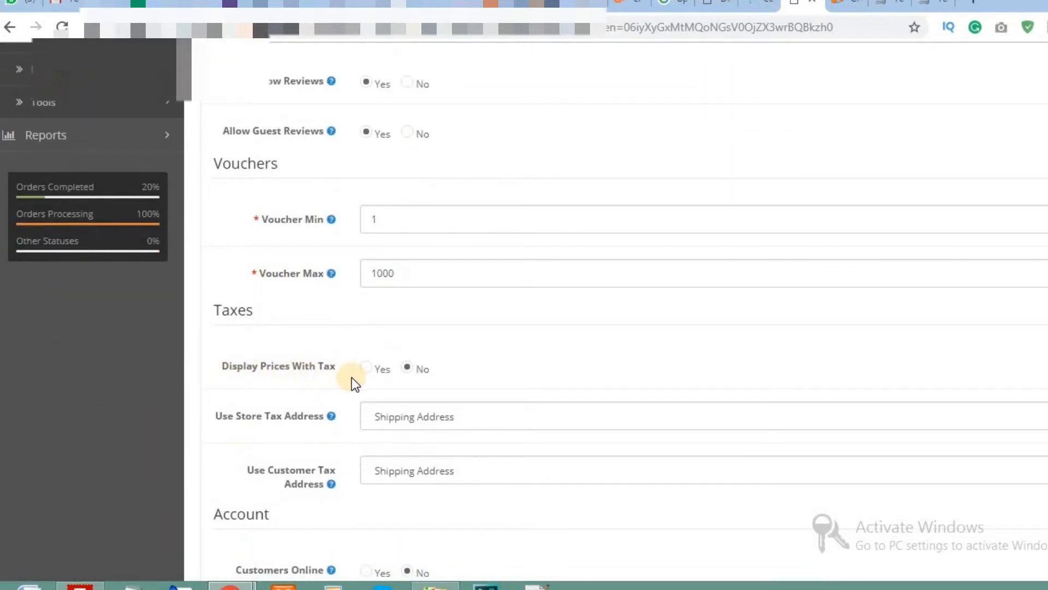
pyautogui.moveTo(218, 356); pyautogui.dragTo(503, 362)
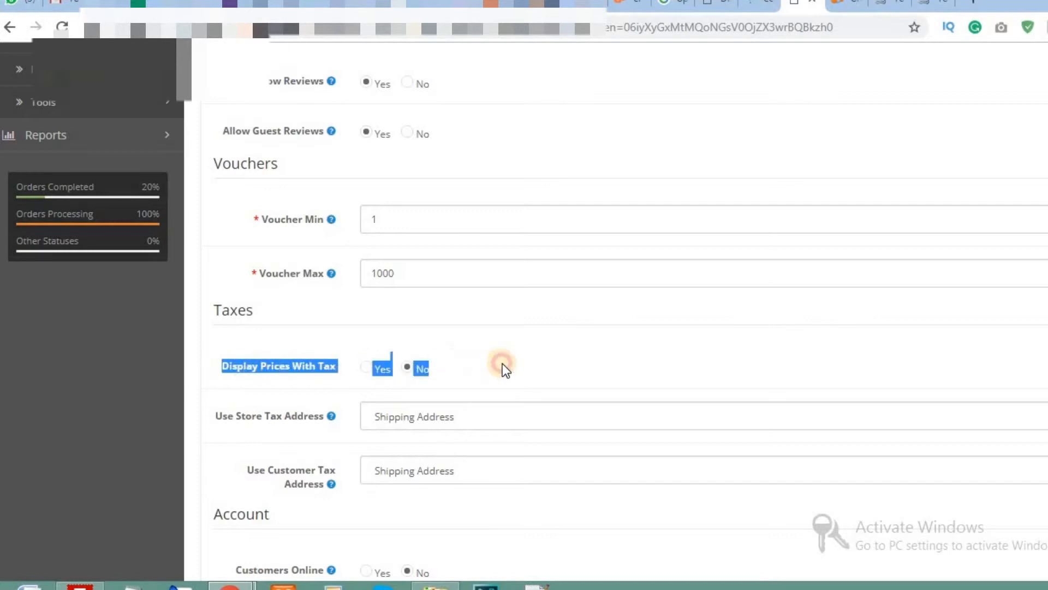
pyautogui.click(518, 372)
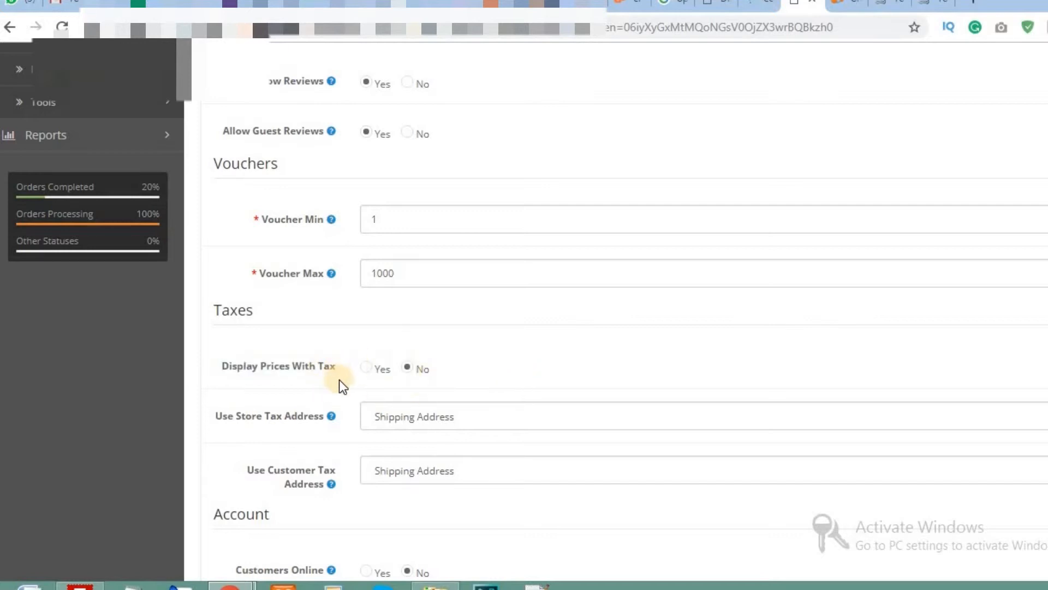
pyautogui.click(364, 367)
pyautogui.scroll(-3, 498, 363)
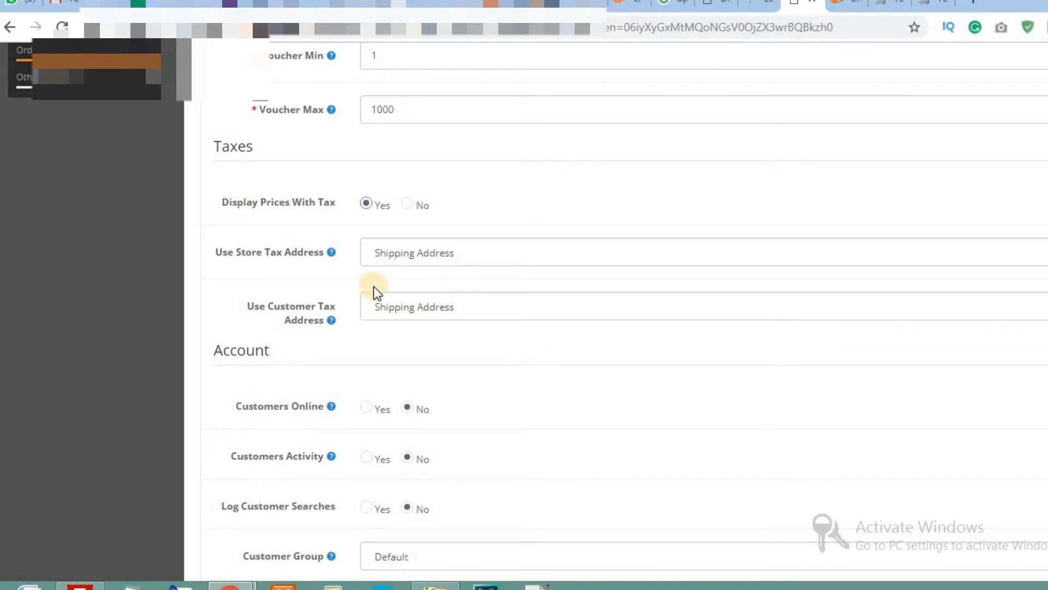
# Check the store tax address and price display options in the Taxes section, and save the store settings.
pyautogui.moveTo(328, 255)
pyautogui.moveTo(229, 252); pyautogui.dragTo(316, 255)
pyautogui.moveTo(307, 312)
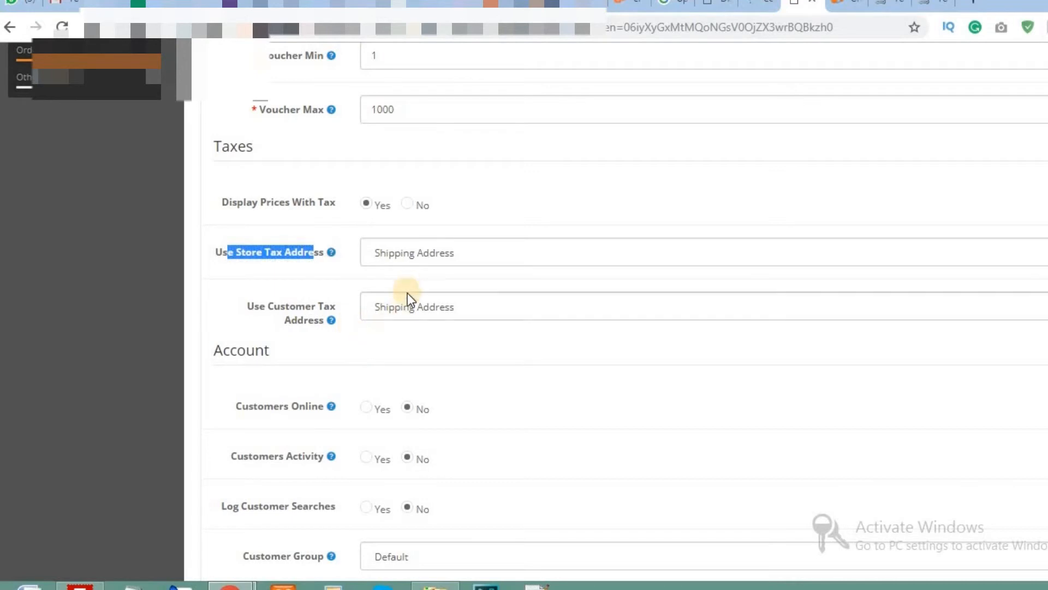
pyautogui.tripleClick(316, 202)
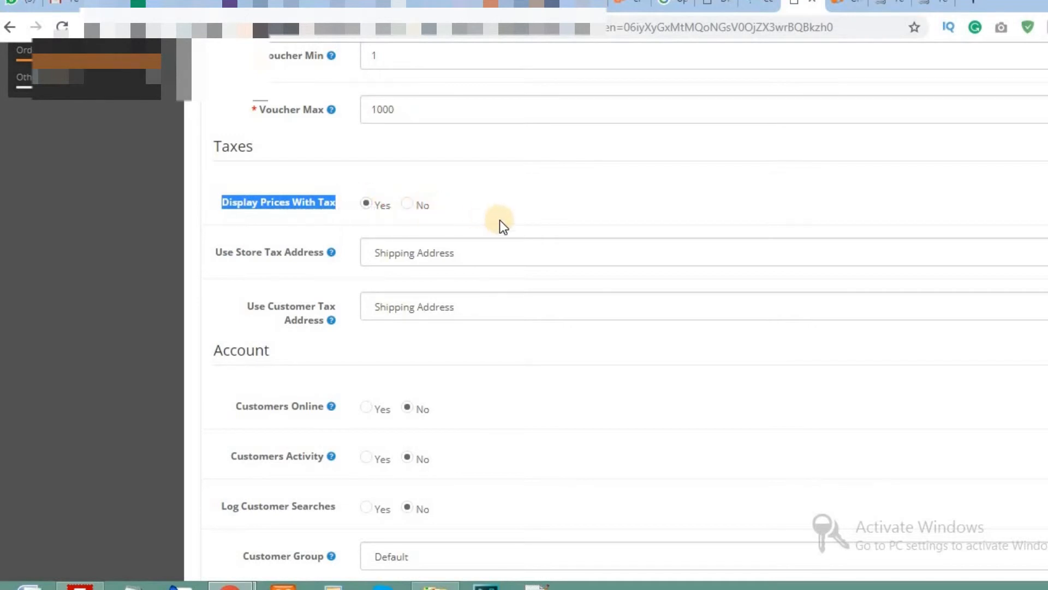
pyautogui.scroll(10, 735, 235)
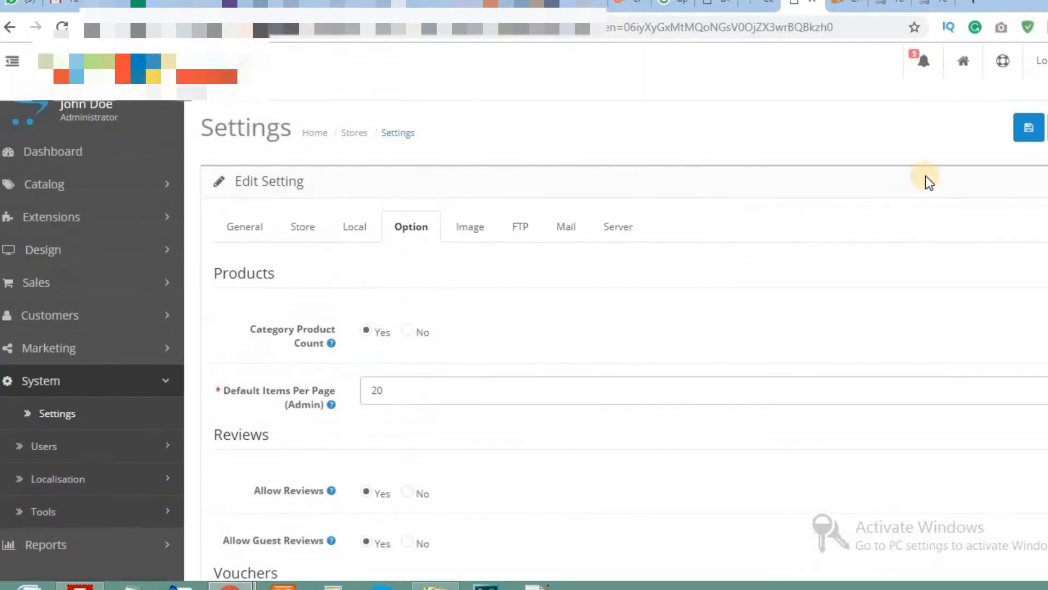
pyautogui.click(1019, 137)
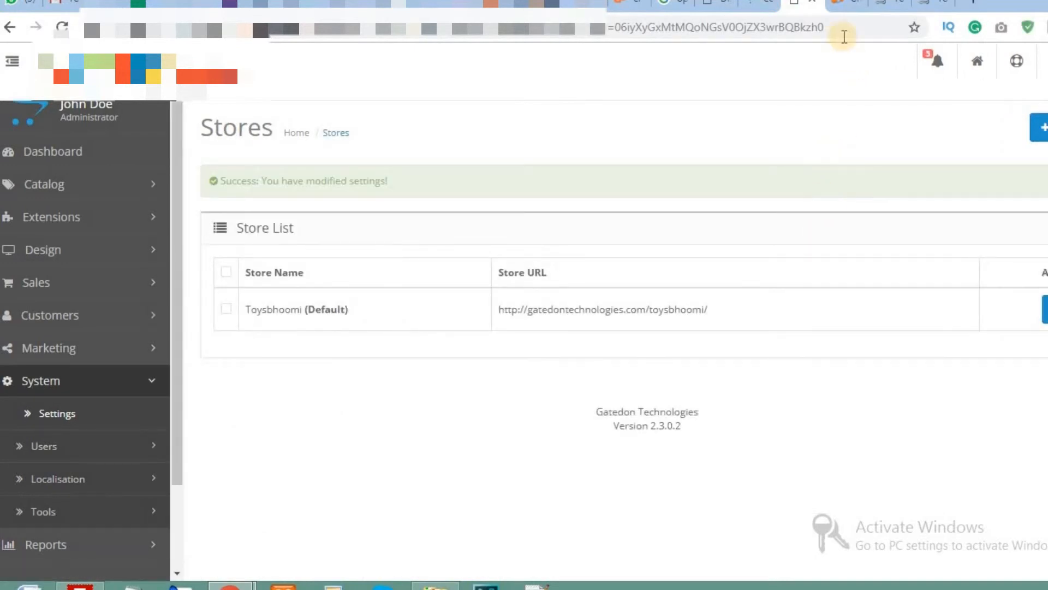
# Switch to the tutorial page and read the closing note about storefront prices and changing the tax rate.
pyautogui.click(848, 7)
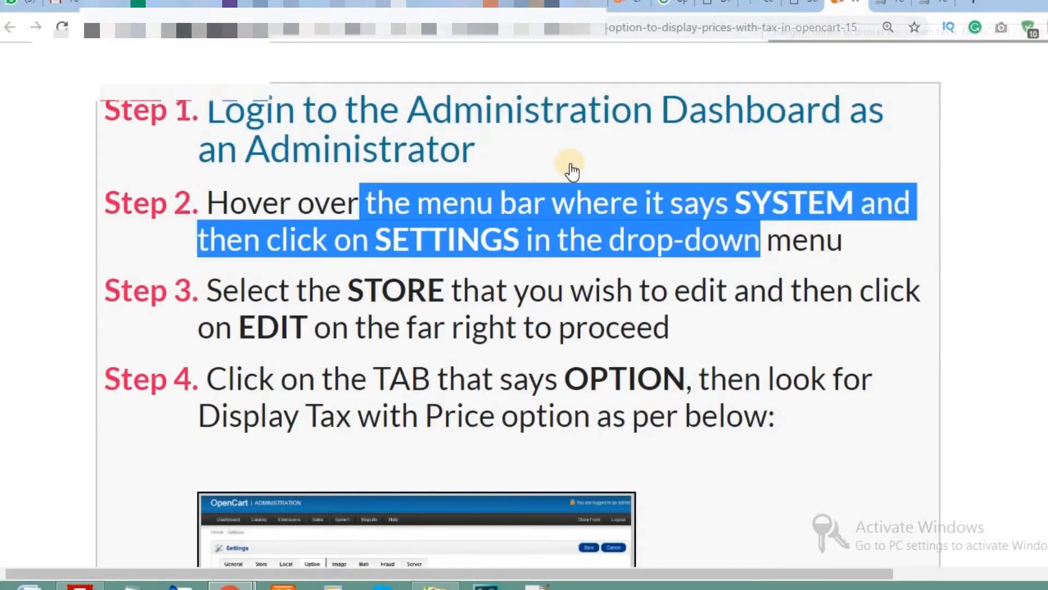
pyautogui.scroll(4, 499, 271)
pyautogui.scroll(-10, 500, 271)
pyautogui.moveTo(143, 210); pyautogui.dragTo(808, 452)
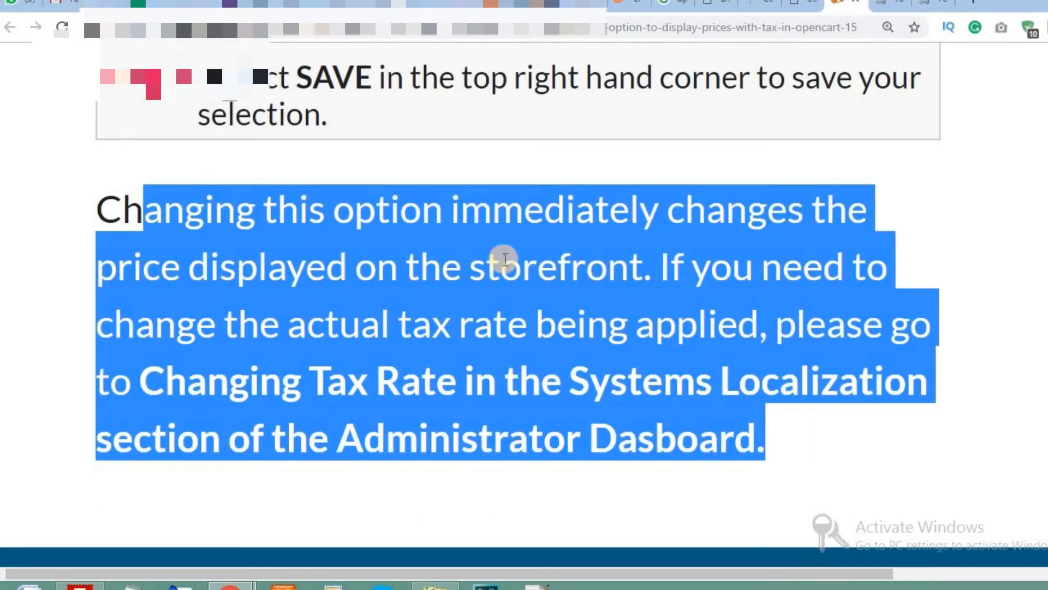
# Return to the T-Rex hand puppet's storefront page, reload it and check the displayed product price.
pyautogui.click(892, 10)
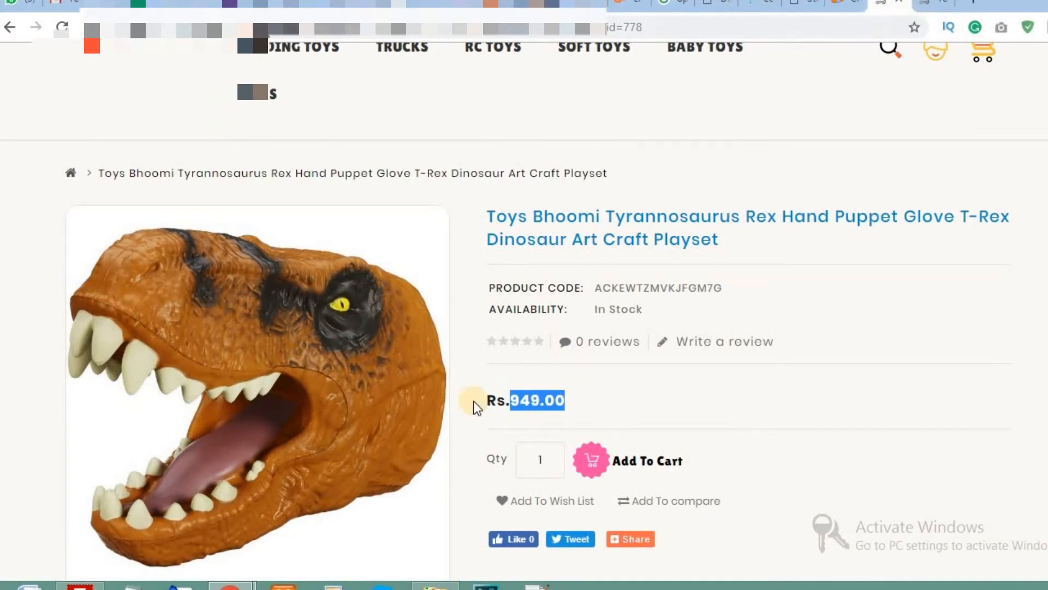
pyautogui.tripleClick(532, 401)
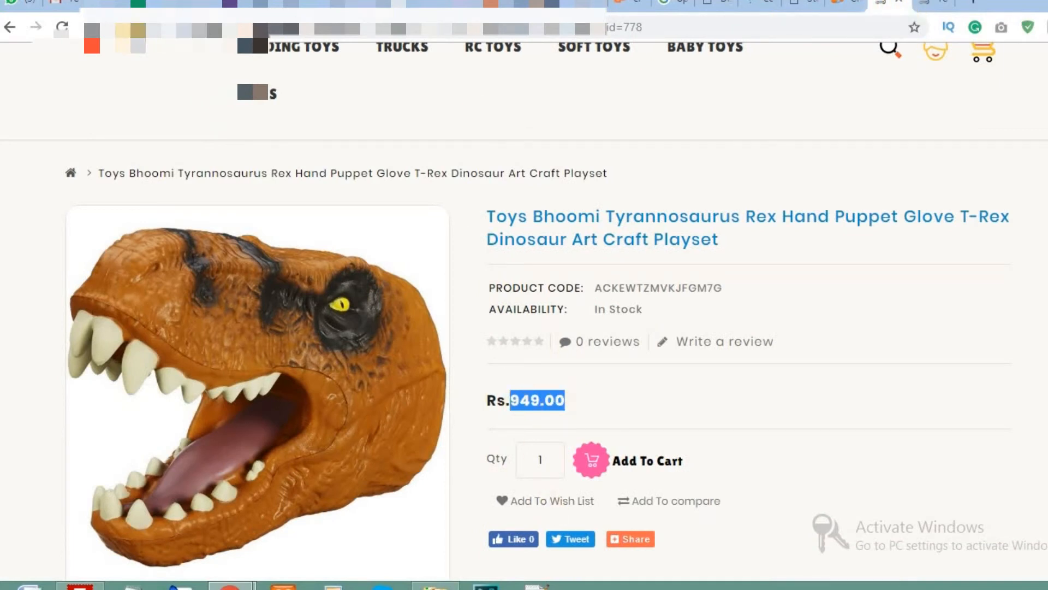
pyautogui.click(62, 26)
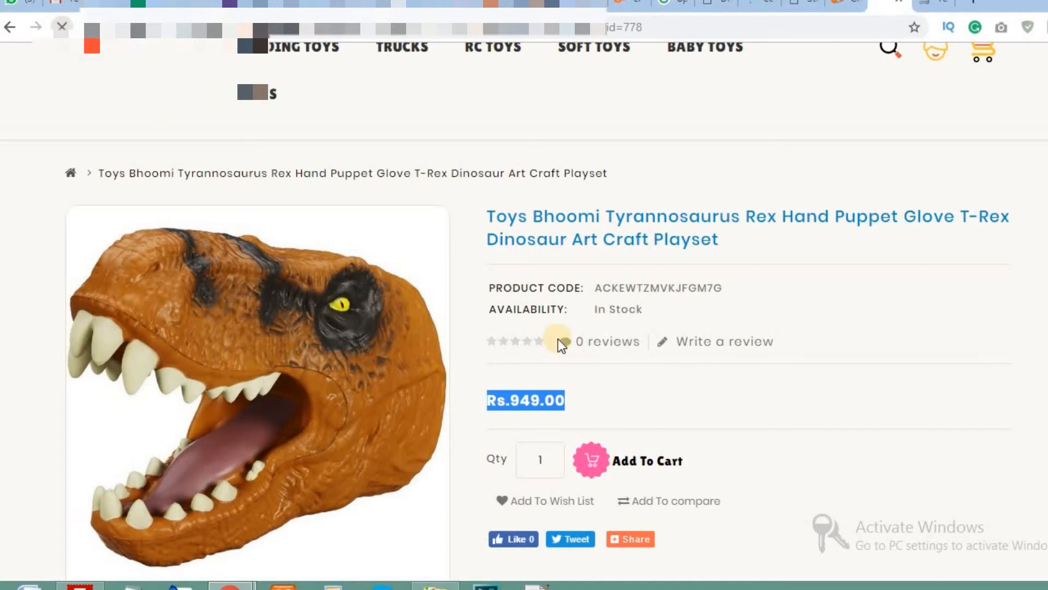
pyautogui.moveTo(511, 401); pyautogui.dragTo(580, 403)
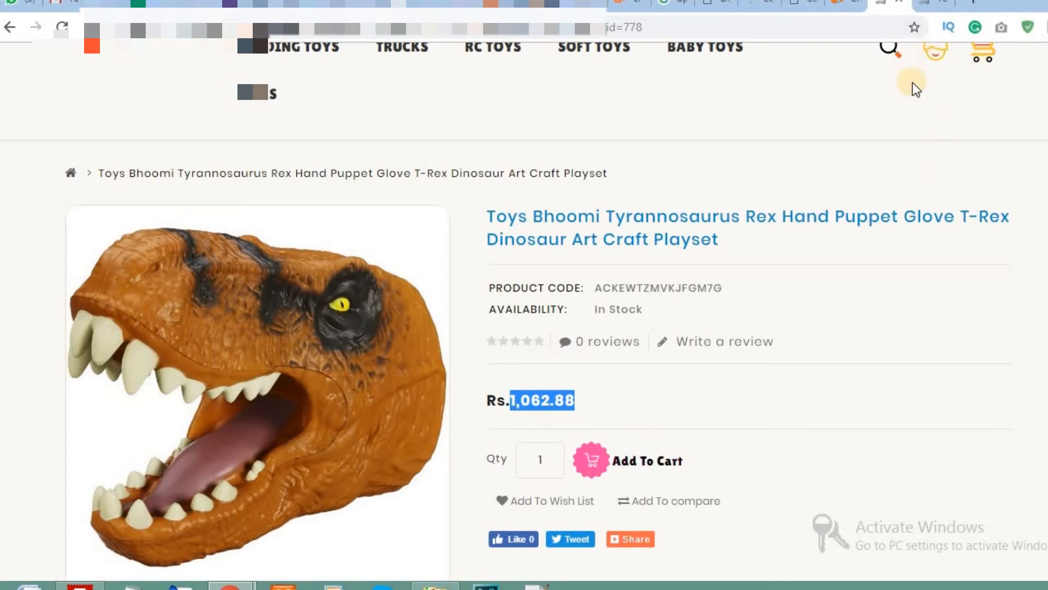
# Open the storefront cart summary and examine the product's sub-total, CGST, SGST and total amounts.
pyautogui.click(980, 54)
pyautogui.moveTo(763, 360); pyautogui.dragTo(972, 431)
pyautogui.click(765, 321)
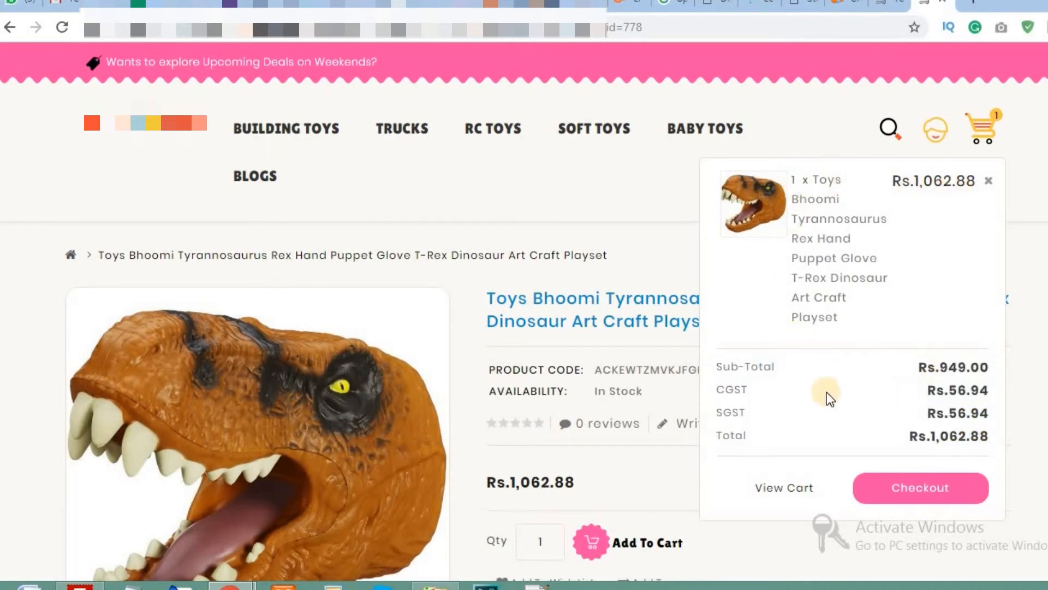
pyautogui.moveTo(715, 364); pyautogui.dragTo(986, 432)
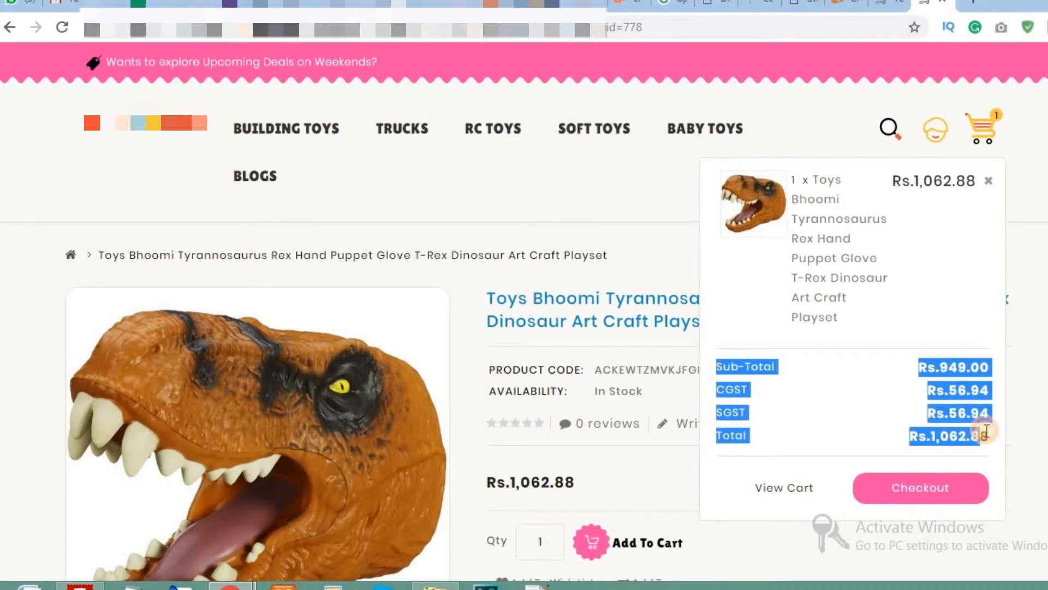
pyautogui.scroll(-3, 997, 399)
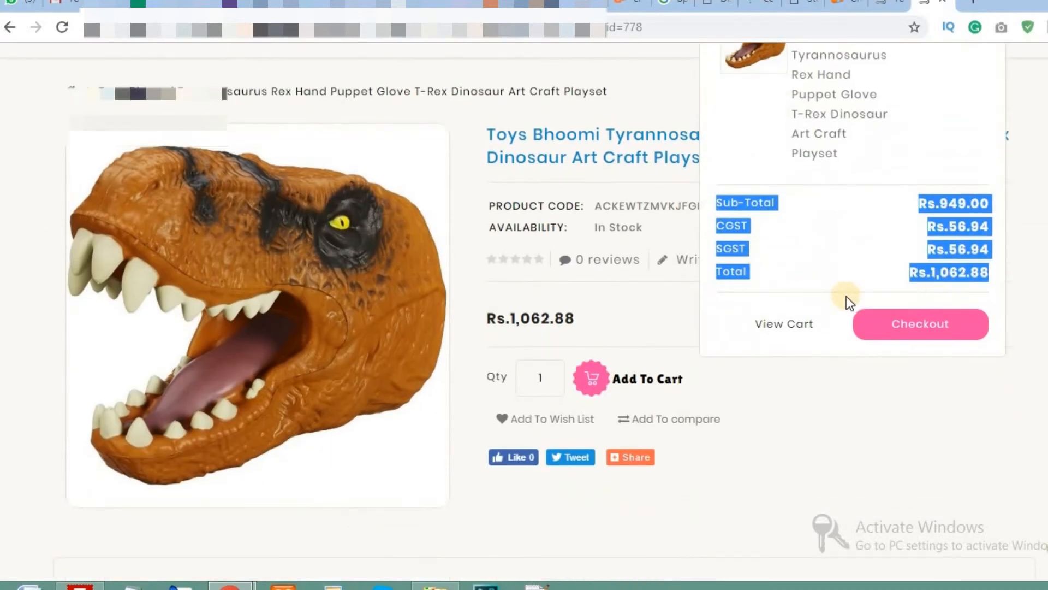
pyautogui.click(923, 301)
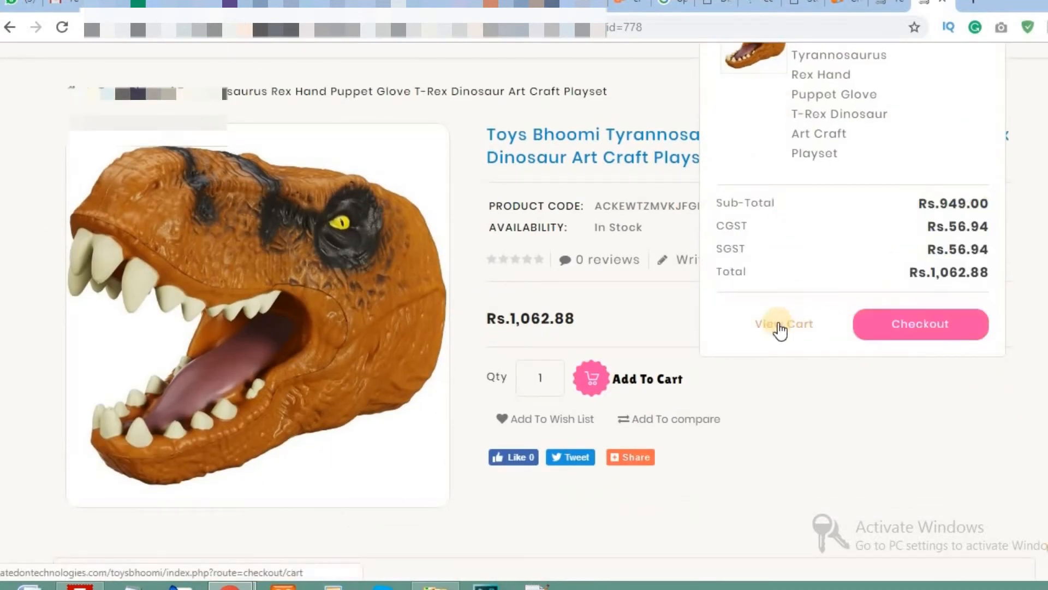
# Open the full shopping cart page and review the product's unit price and the tax breakdown.
pyautogui.click(782, 325)
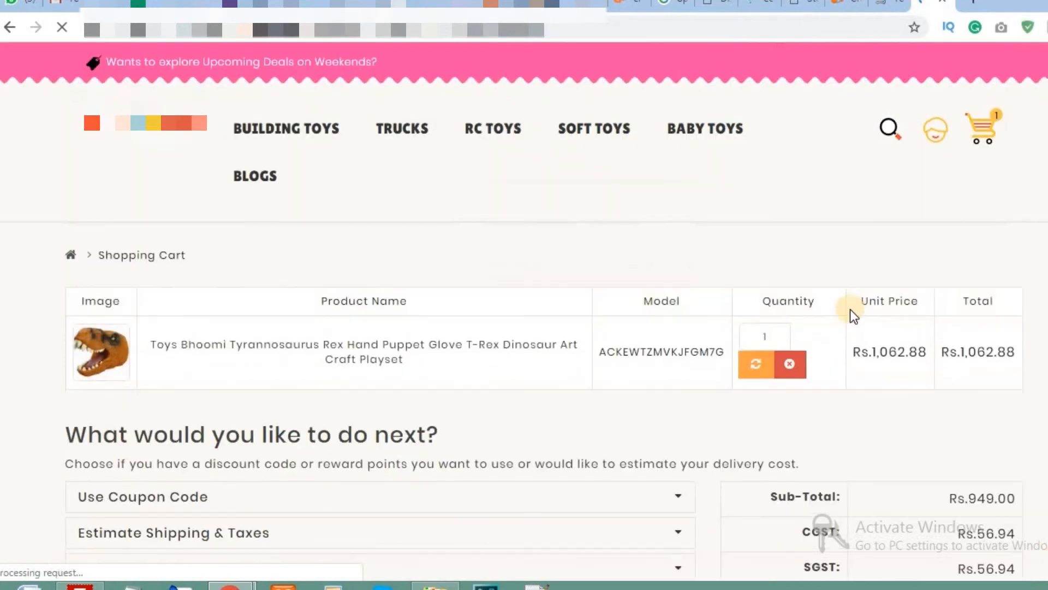
pyautogui.scroll(-2, 853, 297)
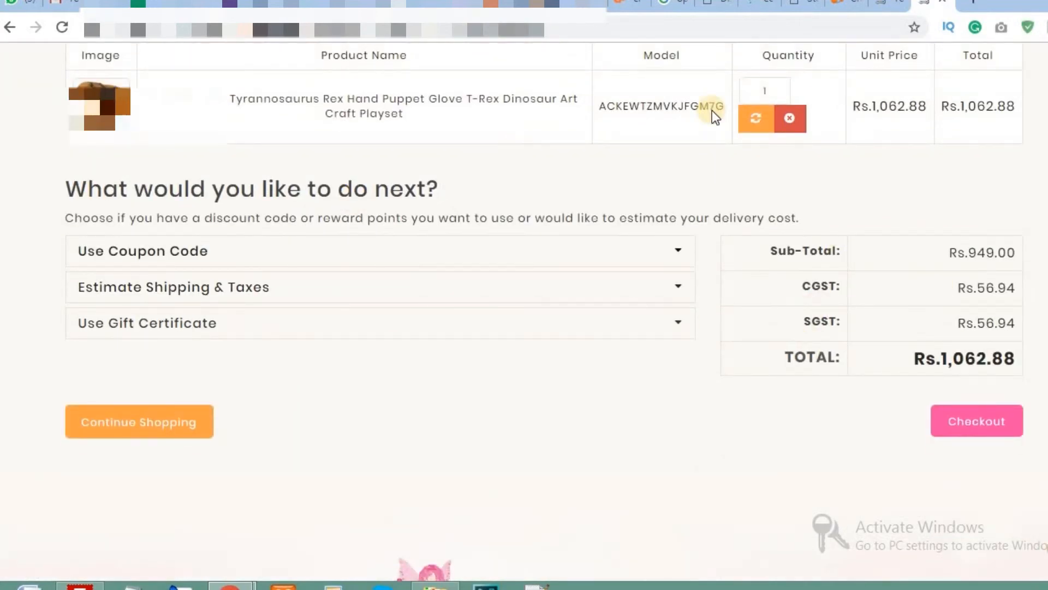
pyautogui.scroll(2, 864, 178)
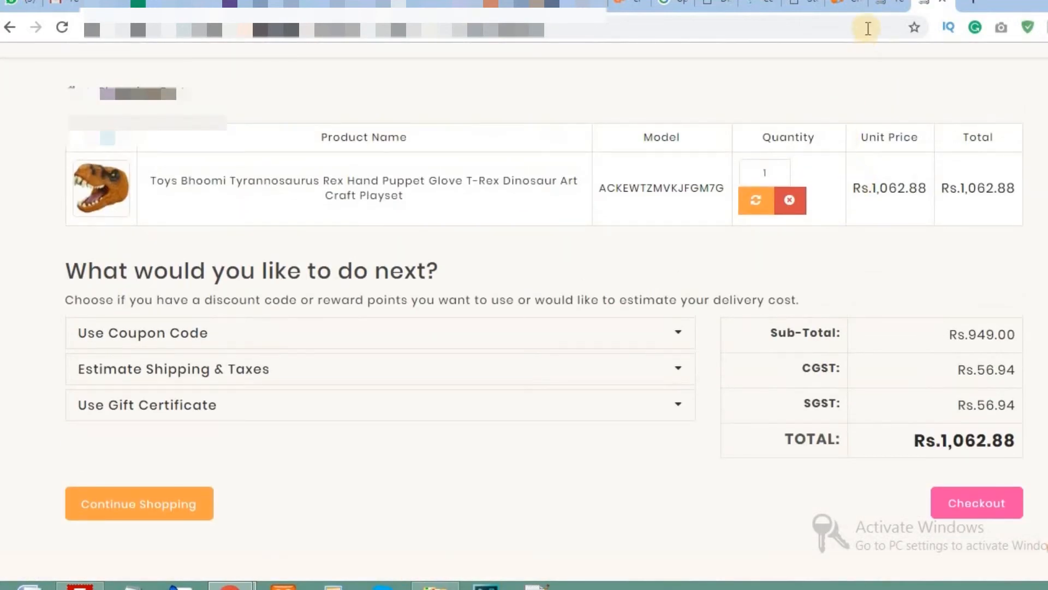